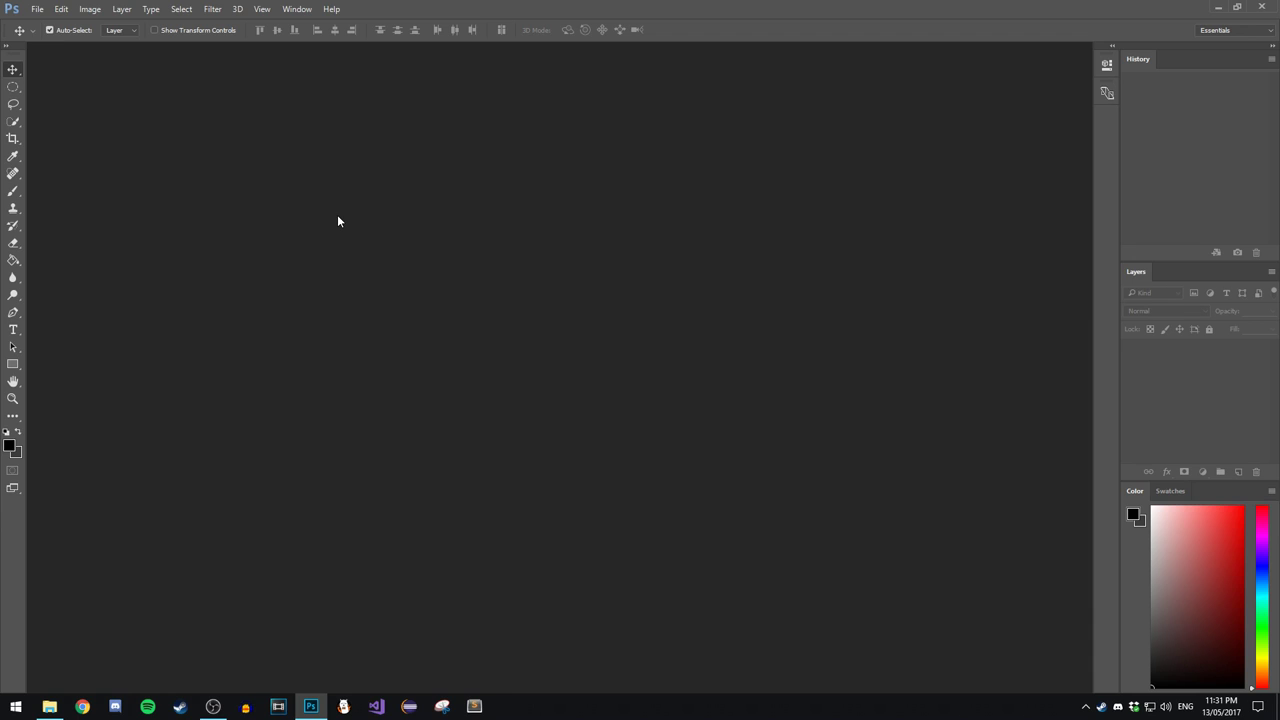
# Create a blank white 1280×720 px document from the 1280x720 preset
pyautogui.hotkey('ctrl', 'n')
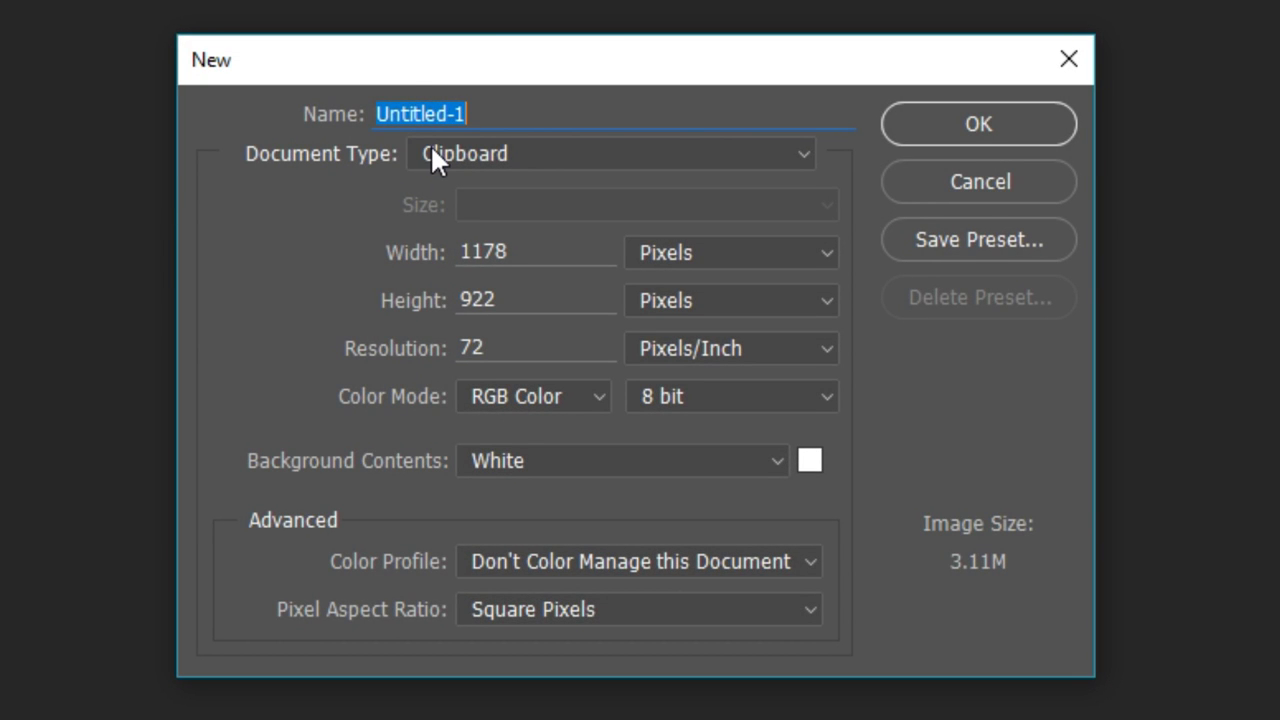
pyautogui.click(430, 150)
pyautogui.click(460, 173)
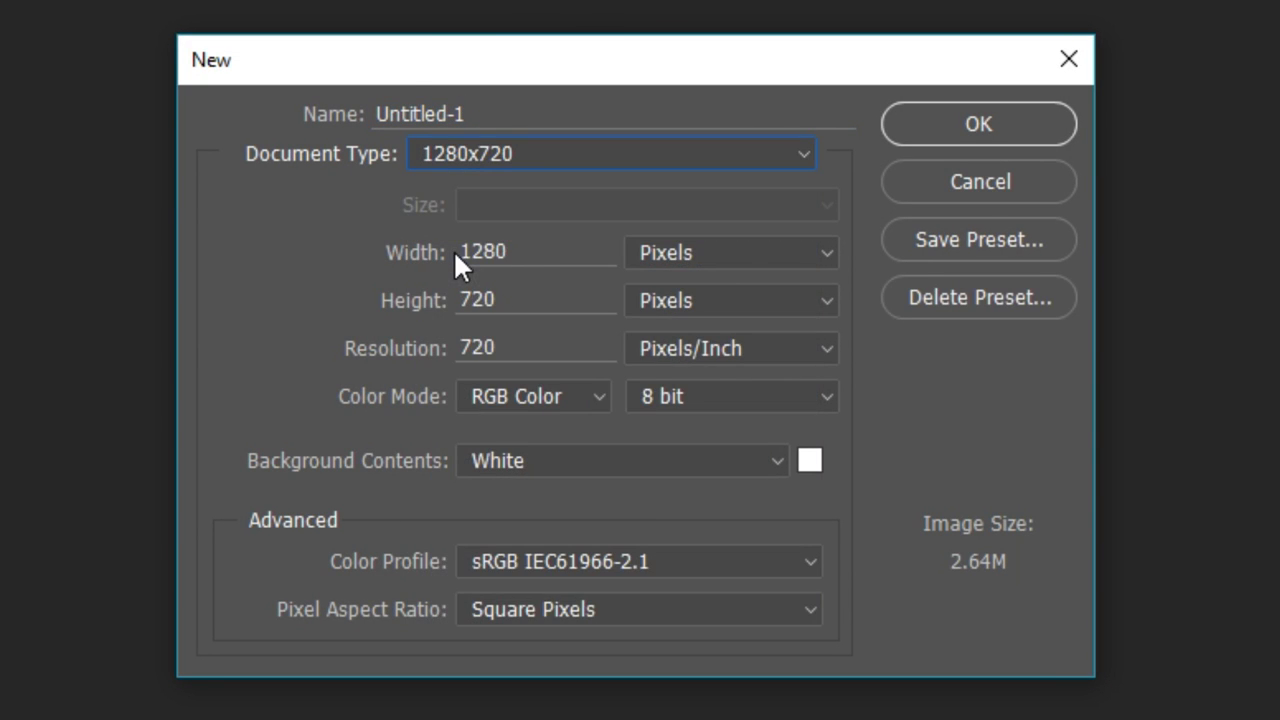
pyautogui.doubleClick(554, 249)
pyautogui.doubleClick(562, 305)
pyautogui.click(519, 256)
pyautogui.doubleClick(519, 256)
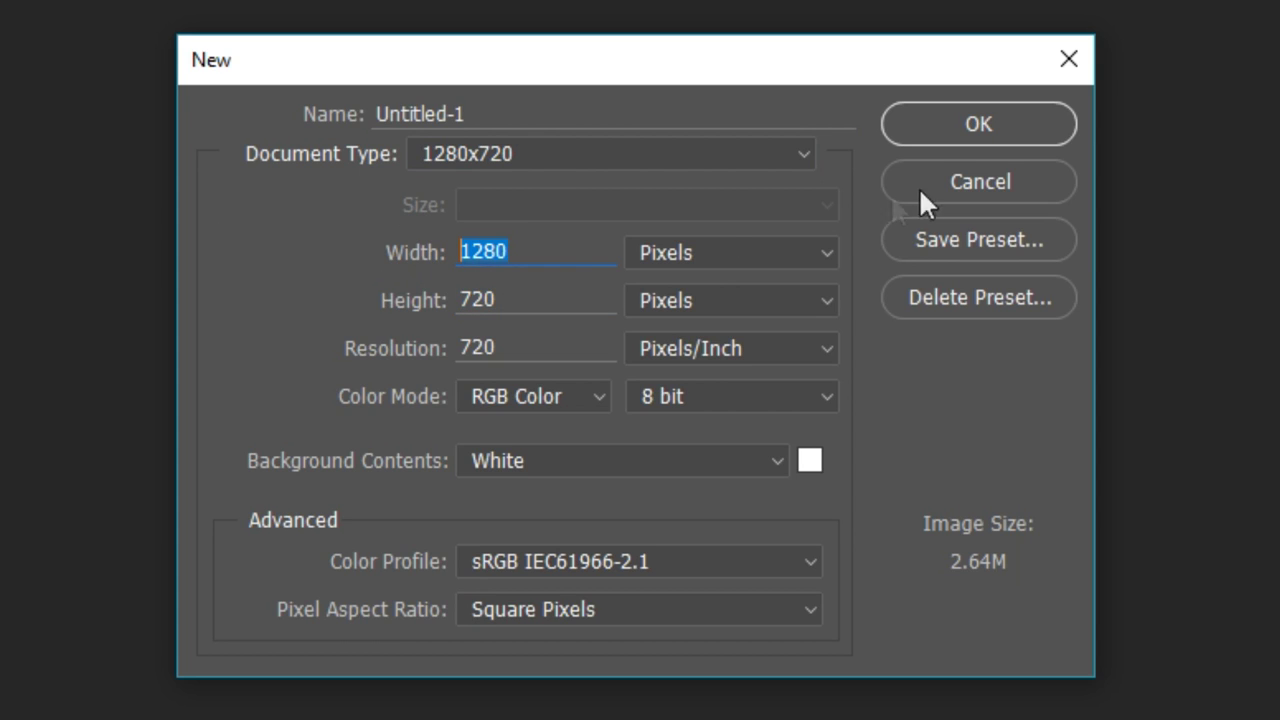
pyautogui.click(594, 241)
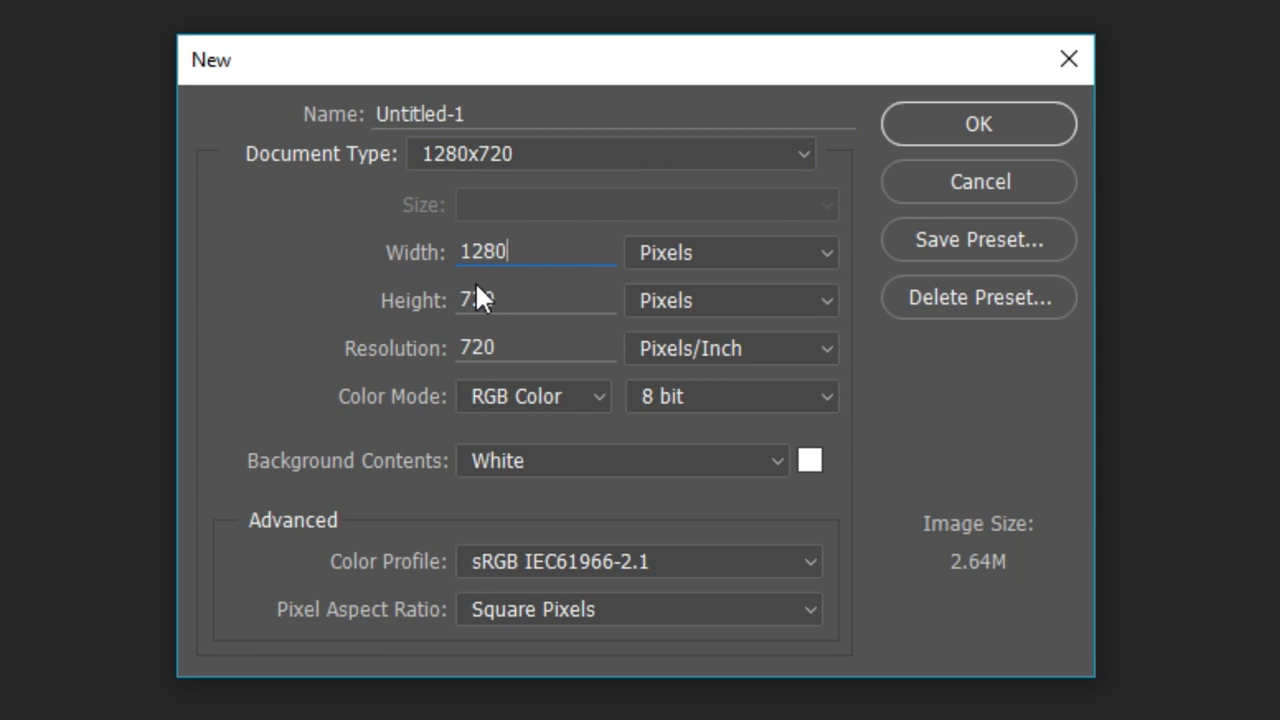
pyautogui.click(927, 127)
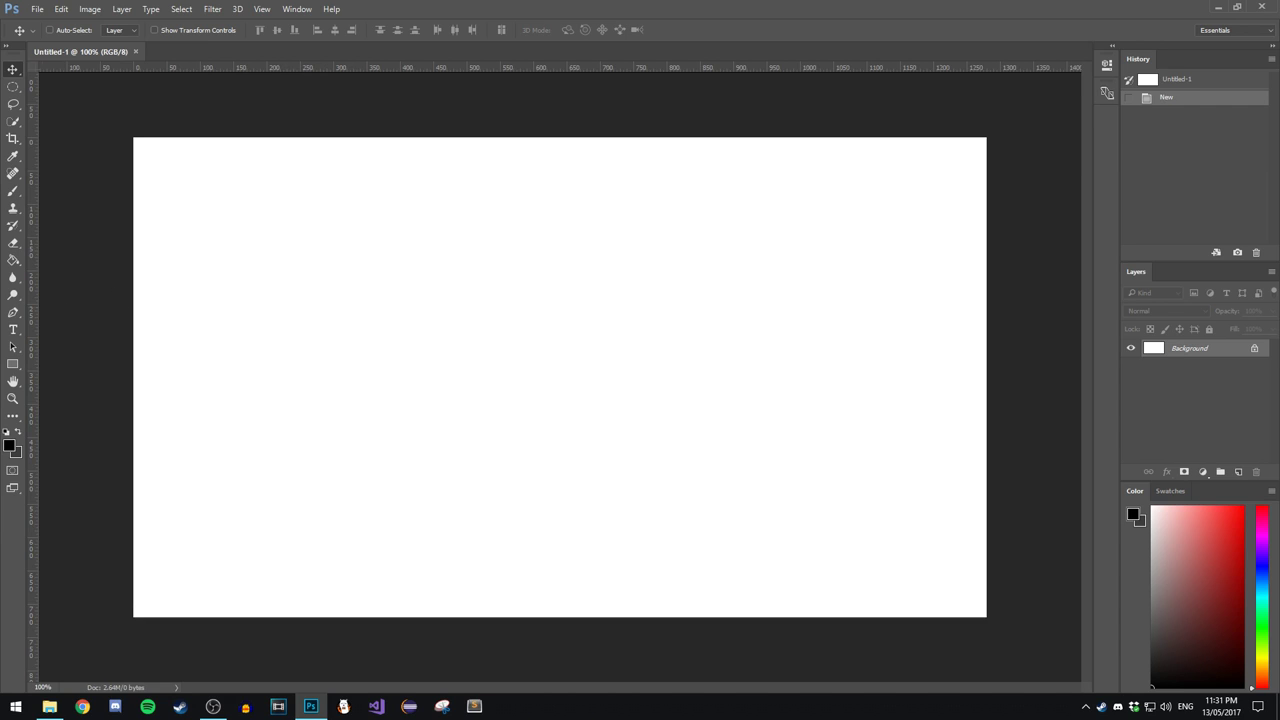
# Replace the locked Background with a single empty transparent Layer 1
pyautogui.click(1254, 348)
pyautogui.click(1238, 472)
pyautogui.click(1188, 367)
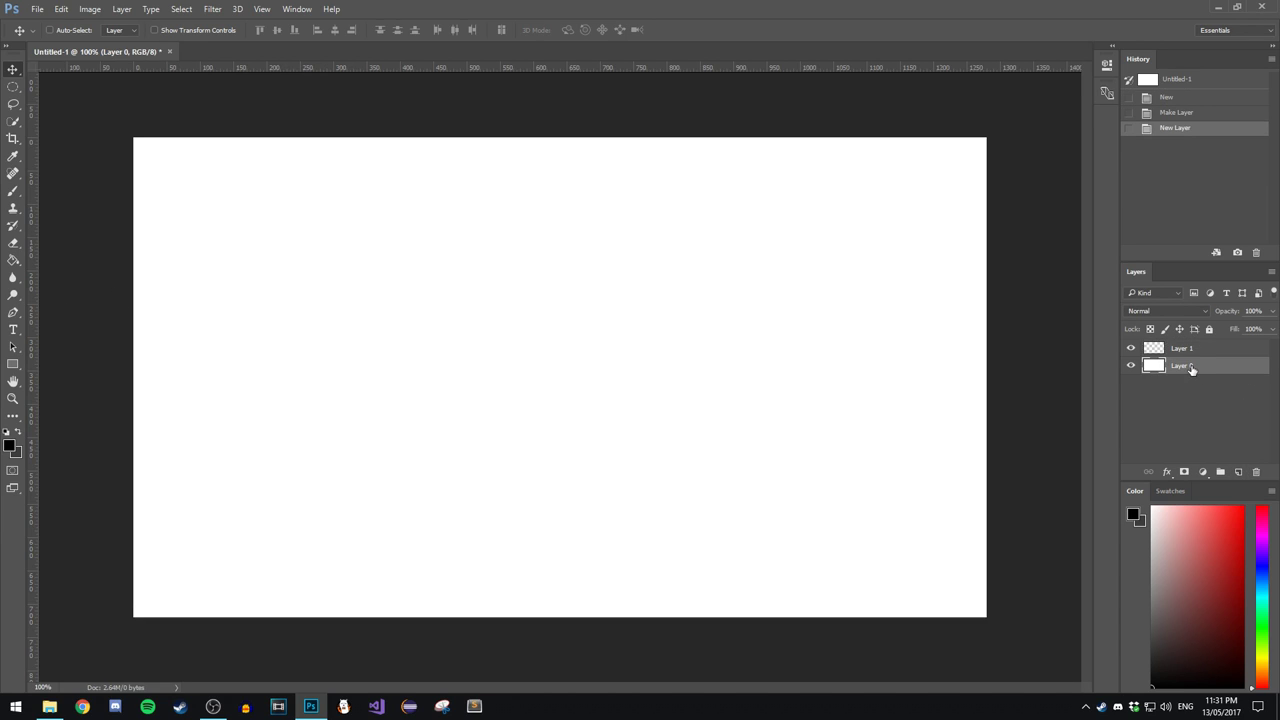
pyautogui.press('Delete')
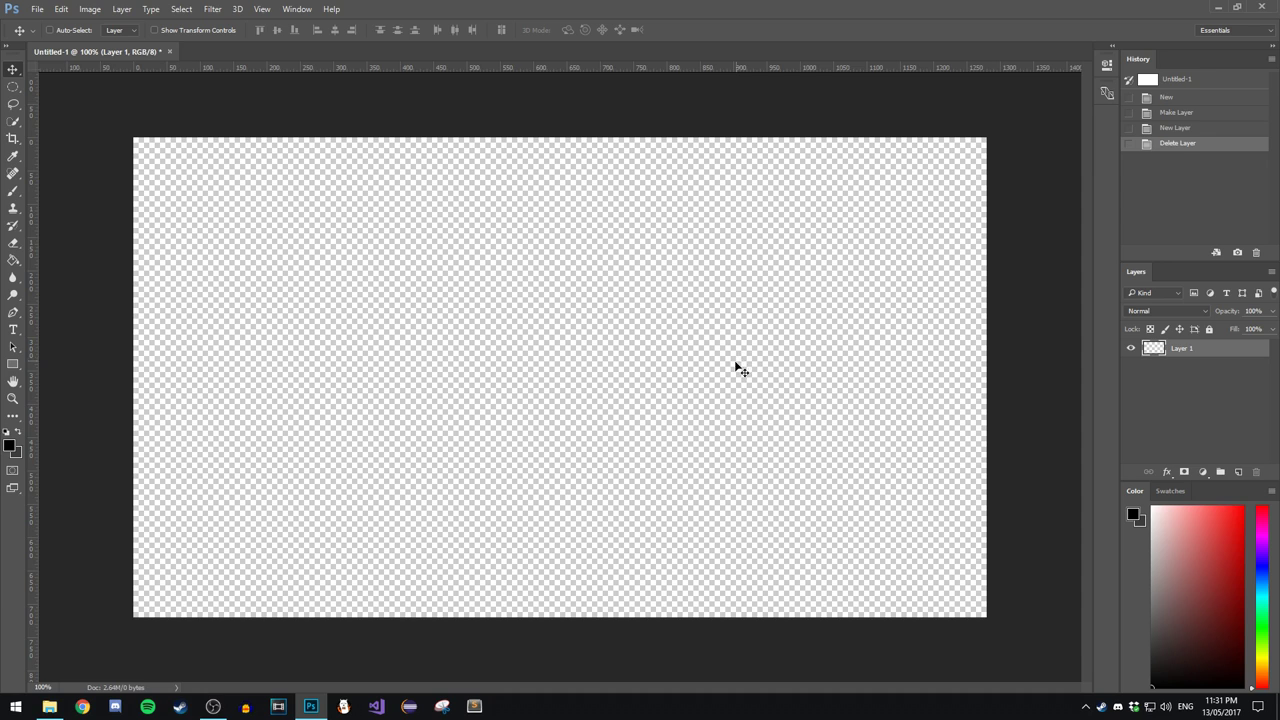
# Select the whole canvas and contract the selection inward from the edges
pyautogui.hotkey('ctrl', 'a')
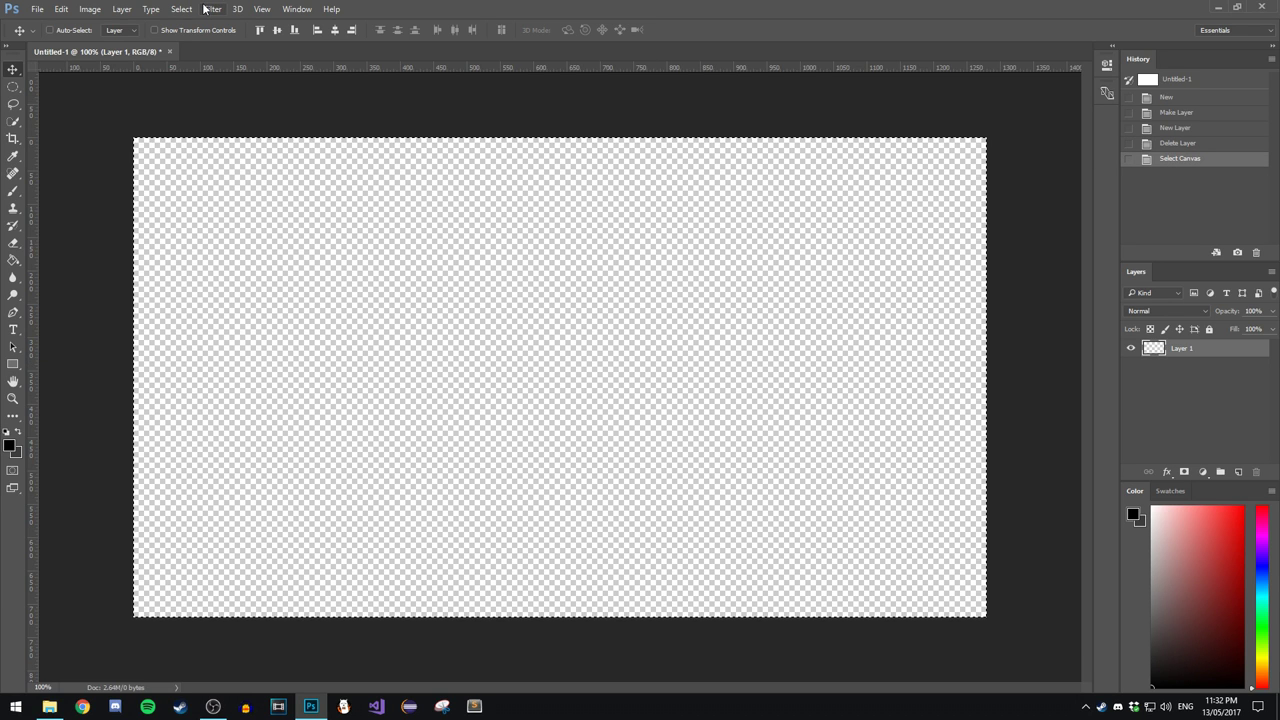
pyautogui.click(181, 9)
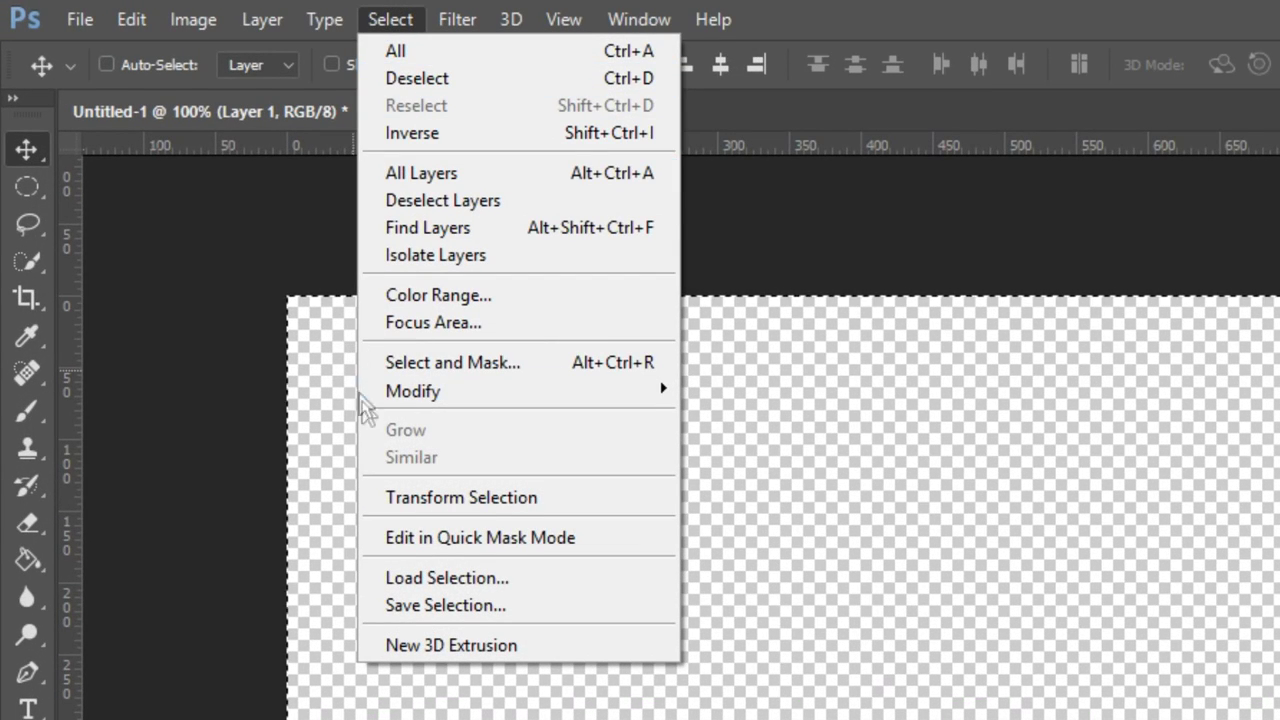
pyautogui.moveTo(679, 391)
pyautogui.click(720, 472)
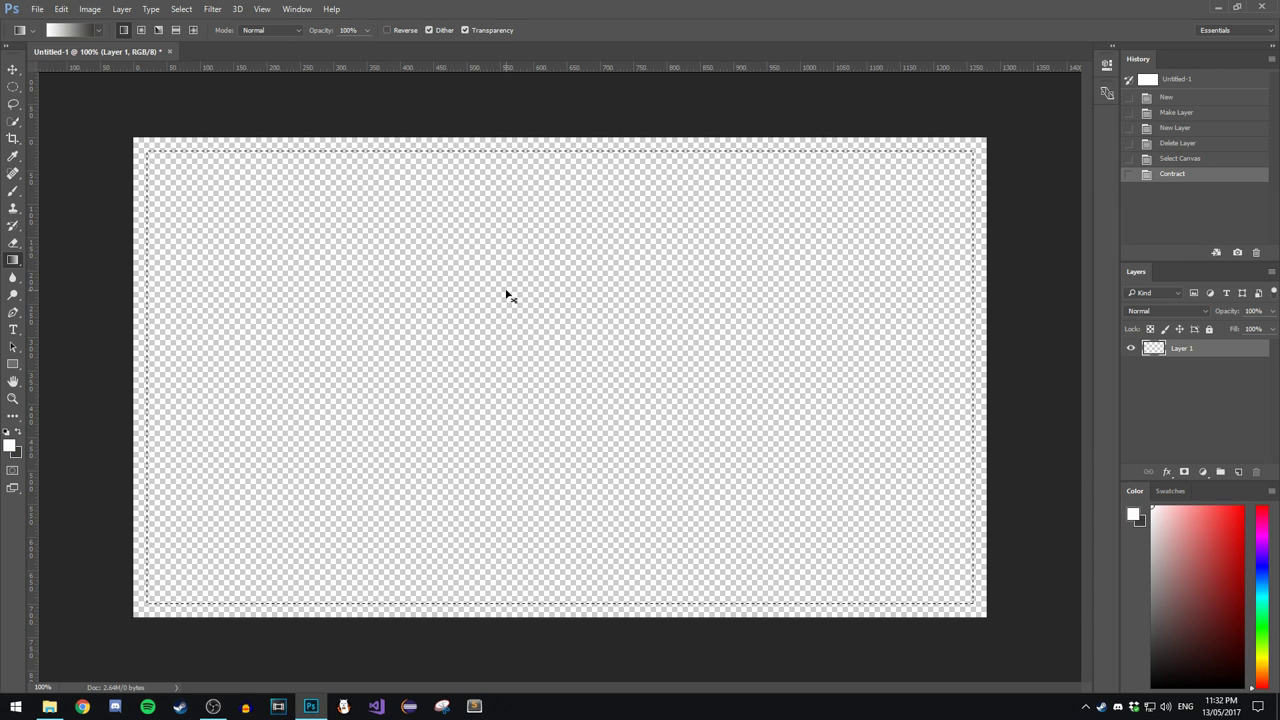
# Invert to the edge strip, fill it white with the Paint Bucket, then deselect
pyautogui.hotkey('ctrl', 'shift', 'i')
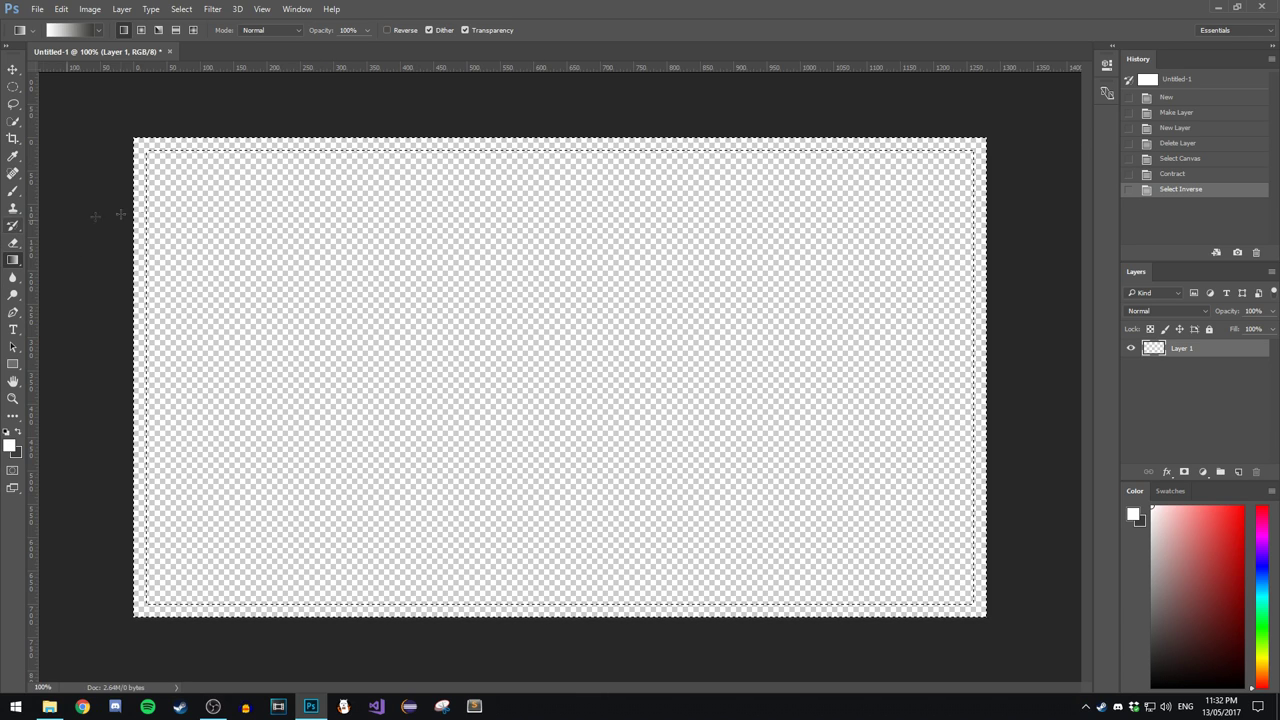
pyautogui.rightClick(13, 259)
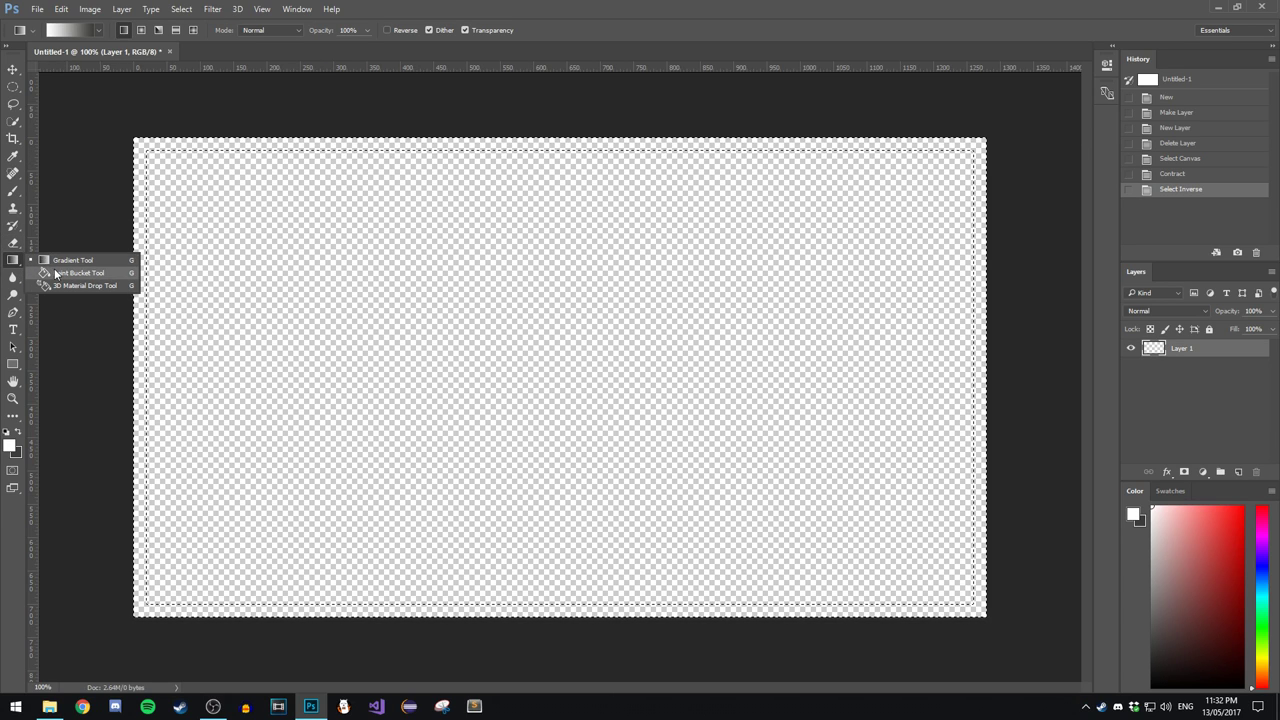
pyautogui.click(56, 273)
pyautogui.hotkey('ctrl', 'z')
pyautogui.click(440, 272)
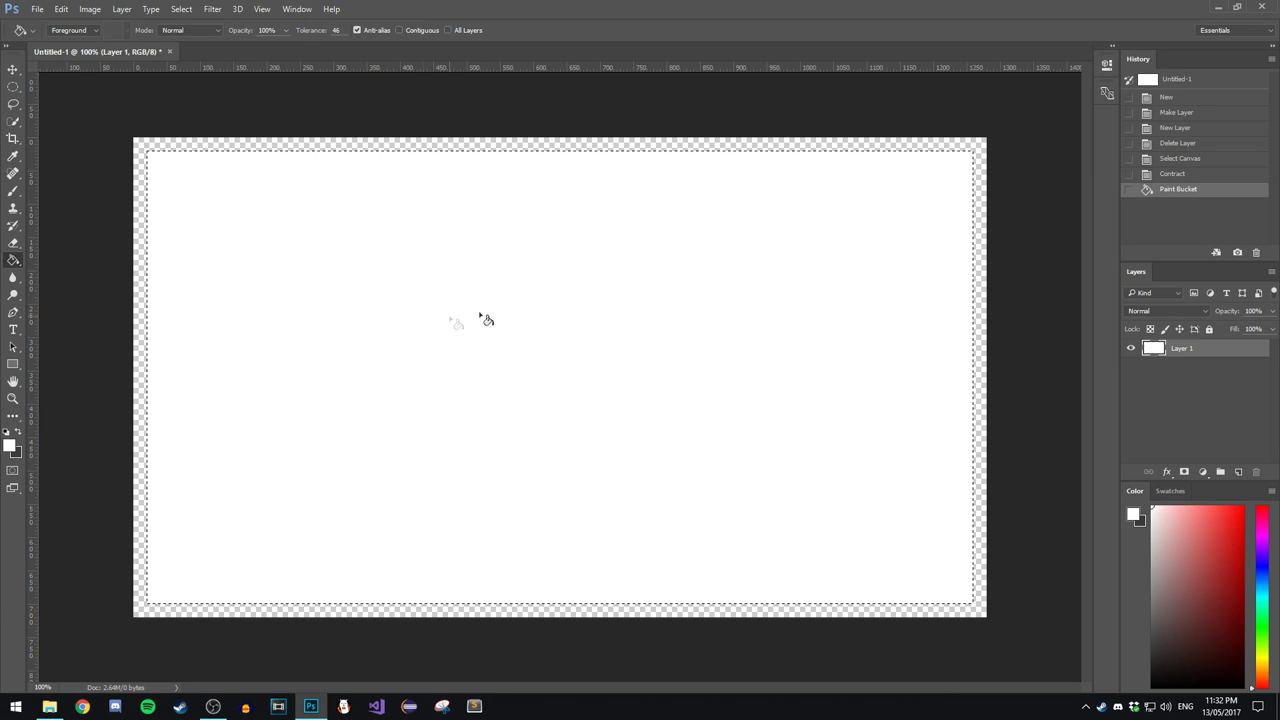
pyautogui.hotkey('ctrl', 'z')
pyautogui.hotkey('ctrl', 'z')
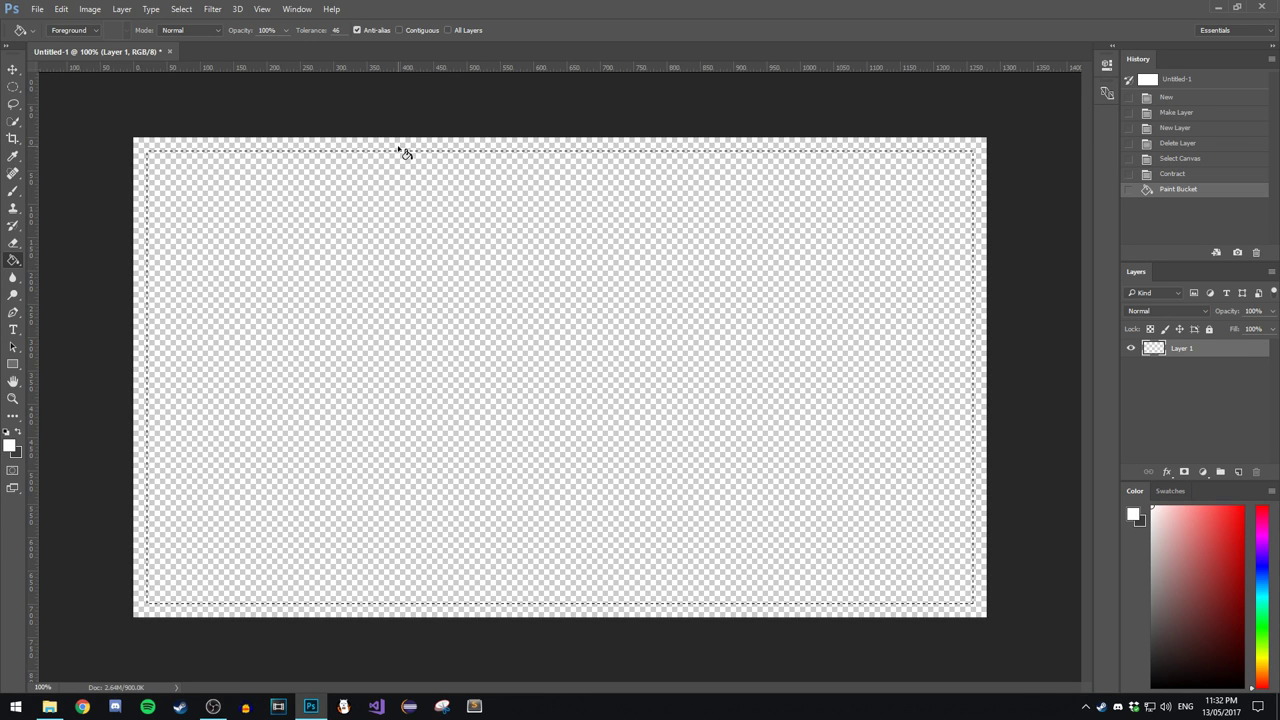
pyautogui.hotkey('ctrl', 'z')
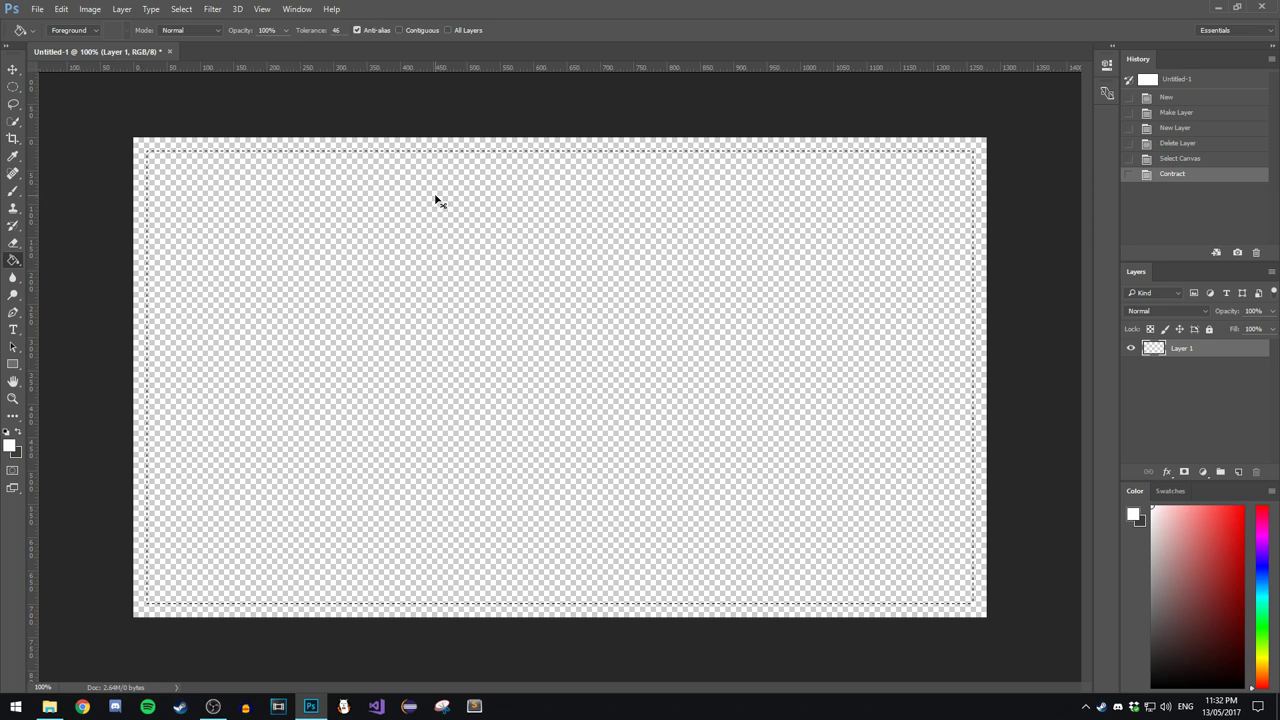
pyautogui.hotkey('ctrl', 'shift', 'i')
pyautogui.click(428, 156)
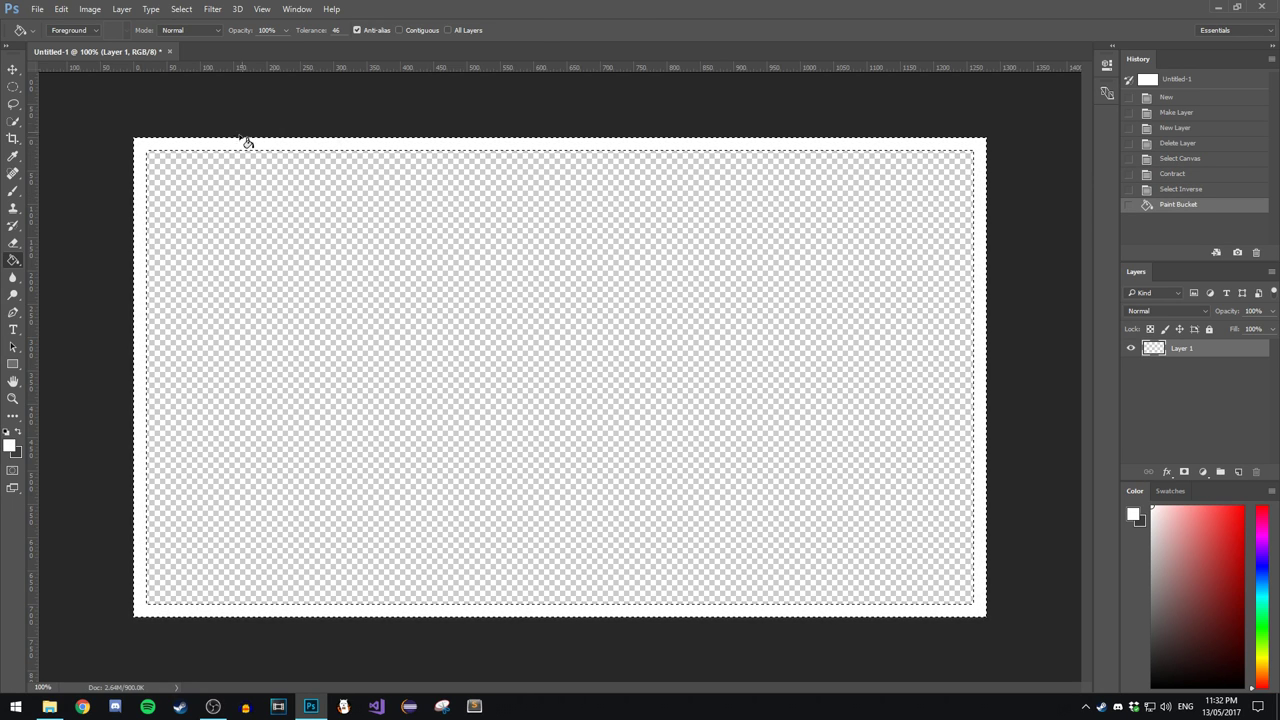
pyautogui.hotkey('ctrl', 'd')
pyautogui.press('v')
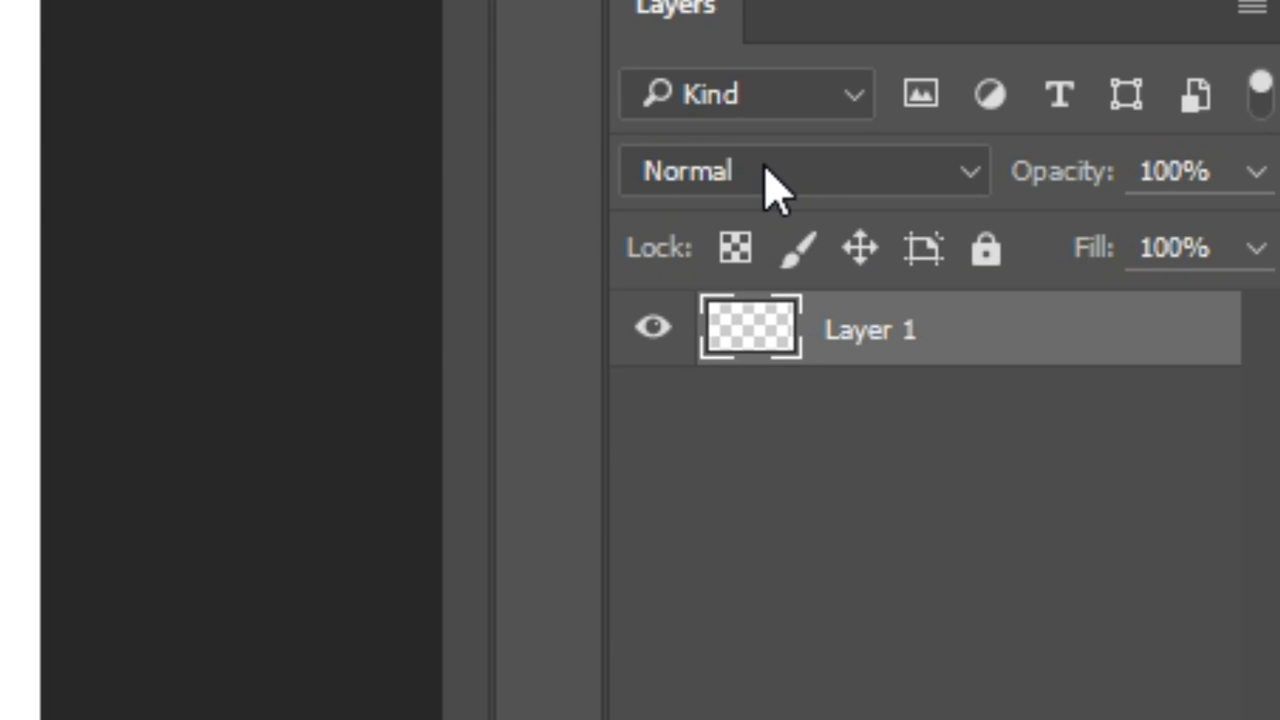
# Change Layer 1's blend mode to Overlay and deselect the layer
pyautogui.click(782, 177)
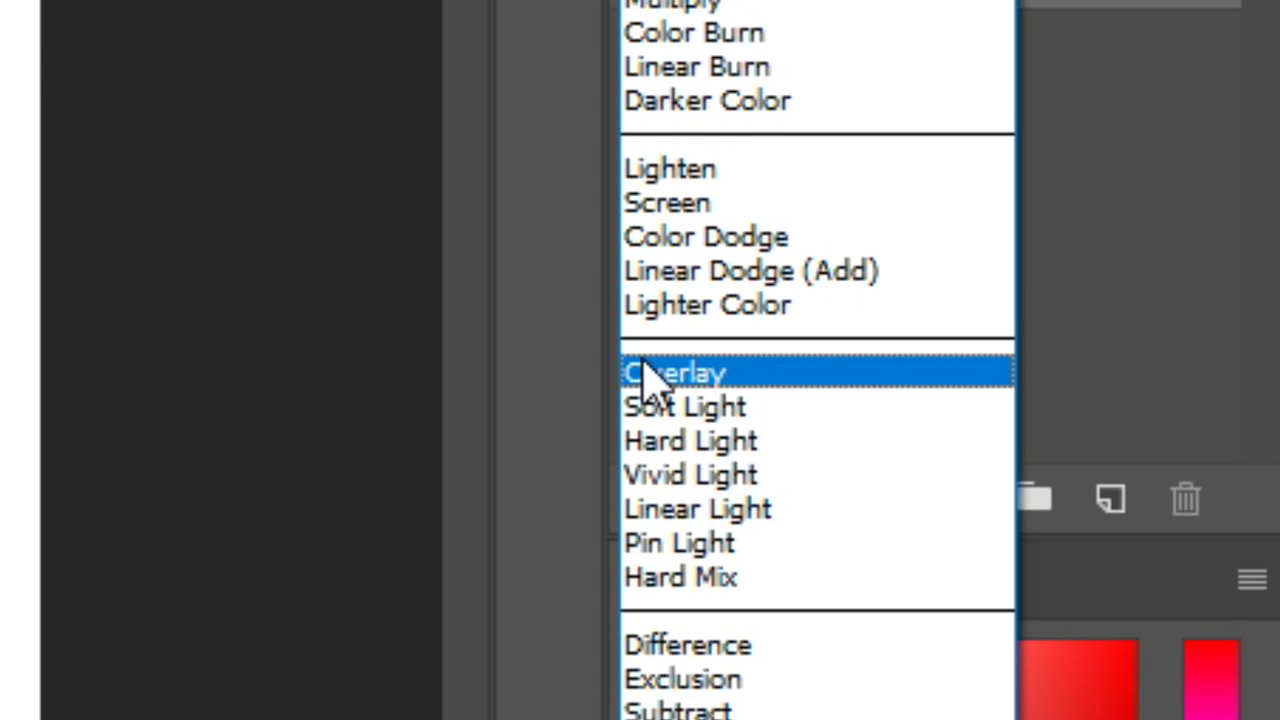
pyautogui.click(760, 376)
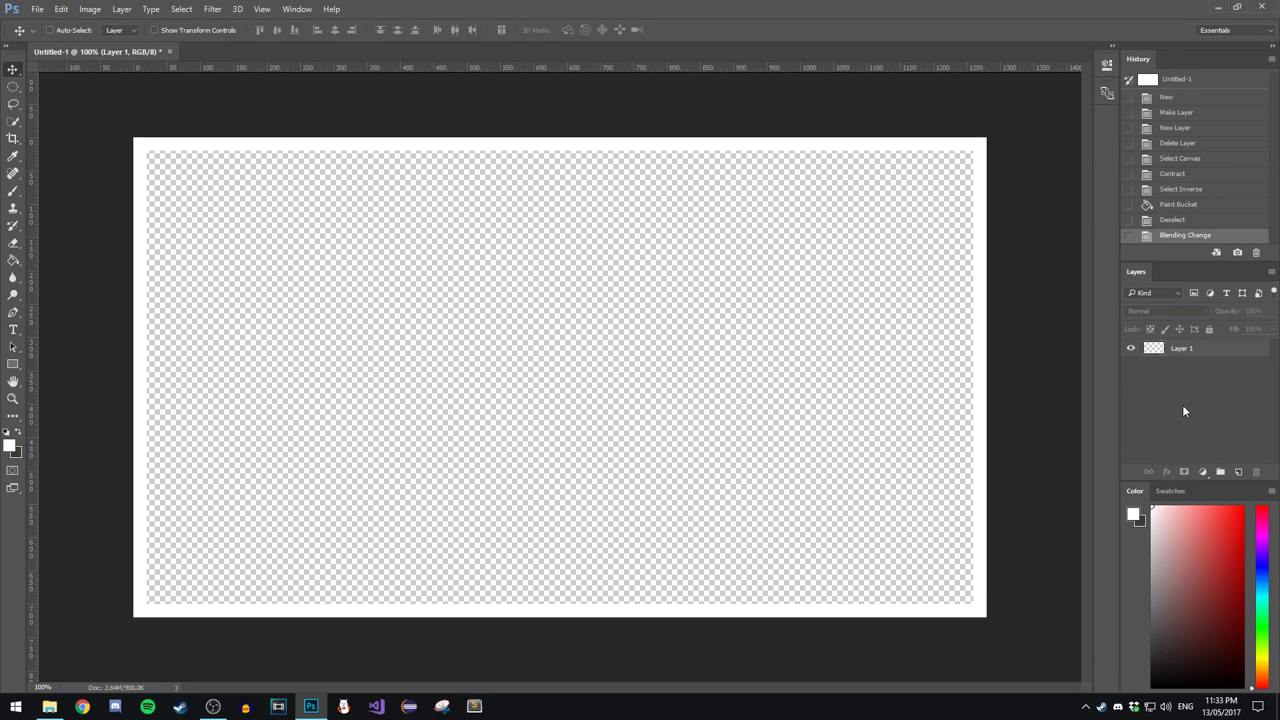
pyautogui.click(1183, 406)
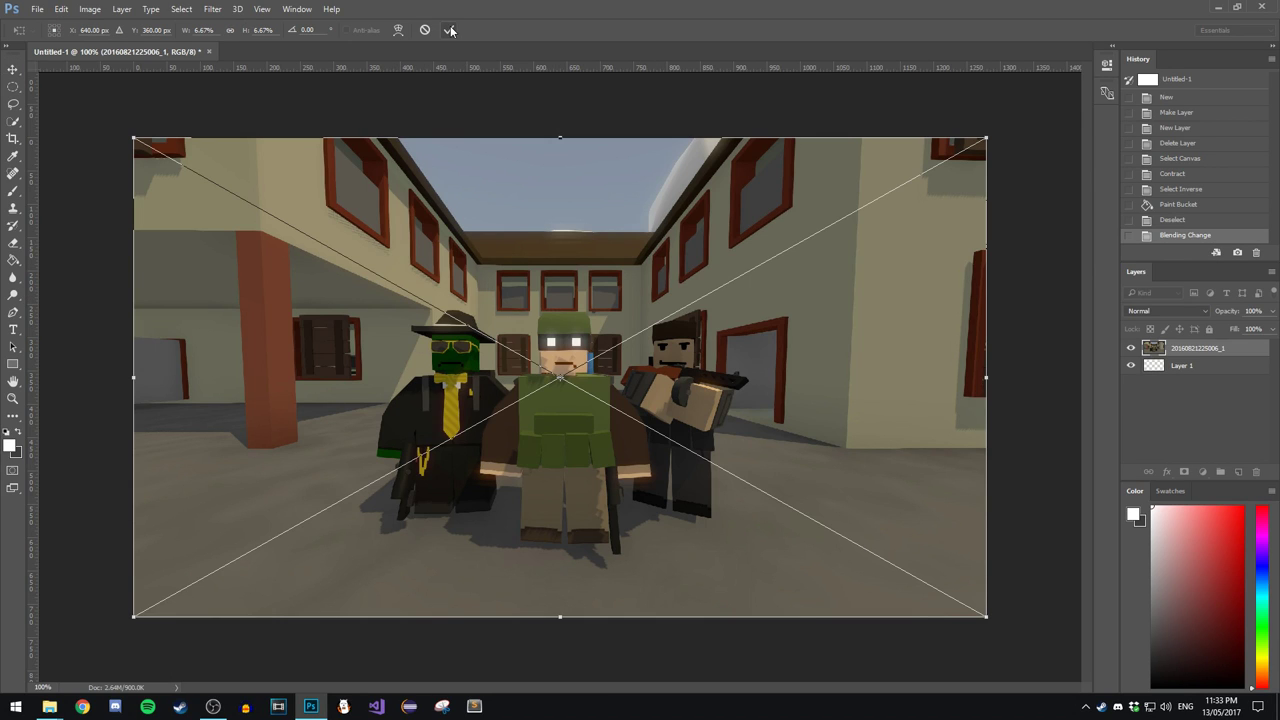
# Commit the placed screenshot, move it below Layer 1, and scale it up to fill the frame
pyautogui.click(450, 31)
pyautogui.moveTo(1216, 352); pyautogui.dragTo(1208, 384)
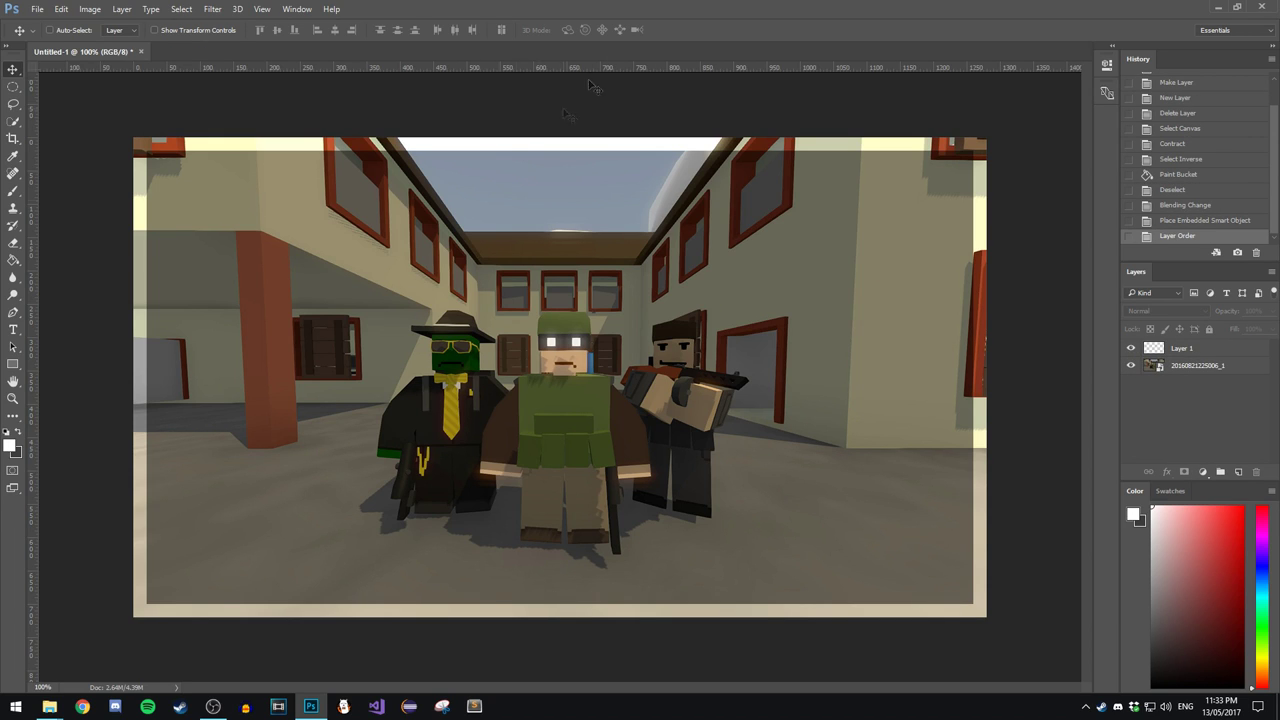
pyautogui.hotkey('ctrl', 't')
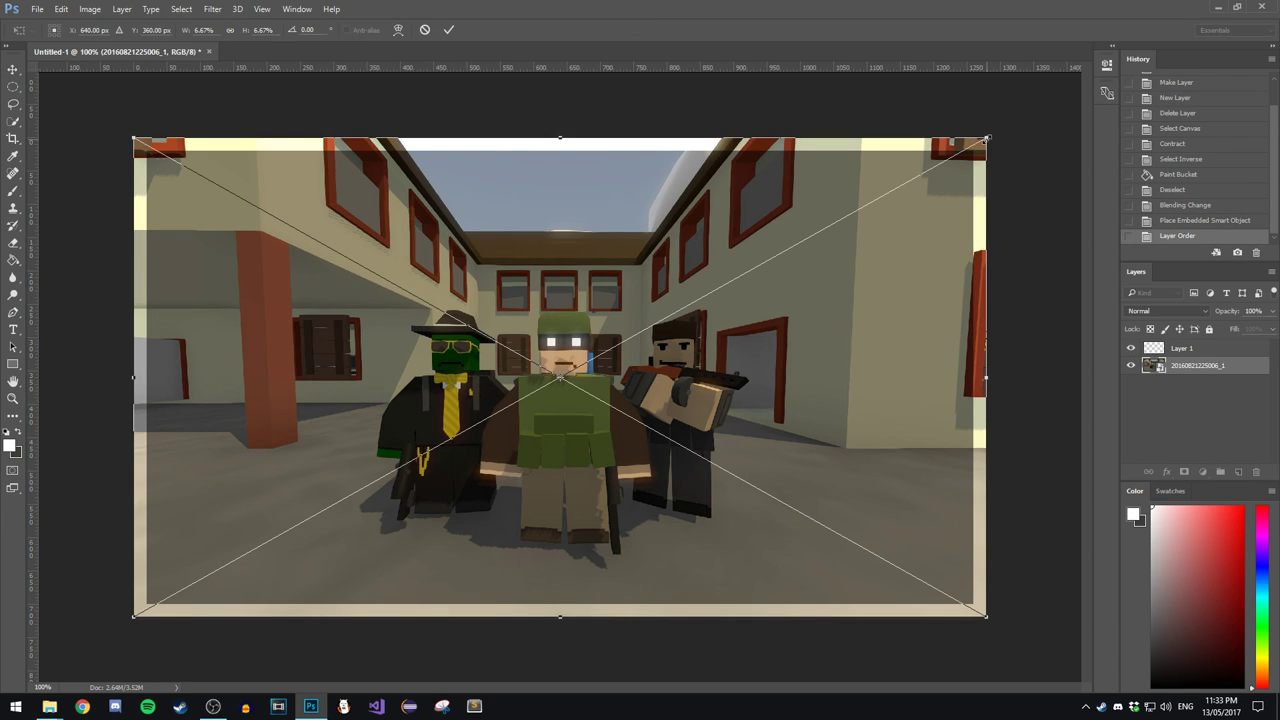
pyautogui.moveTo(987, 139); pyautogui.dragTo(1129, 58)
pyautogui.moveTo(817, 359); pyautogui.dragTo(815, 316)
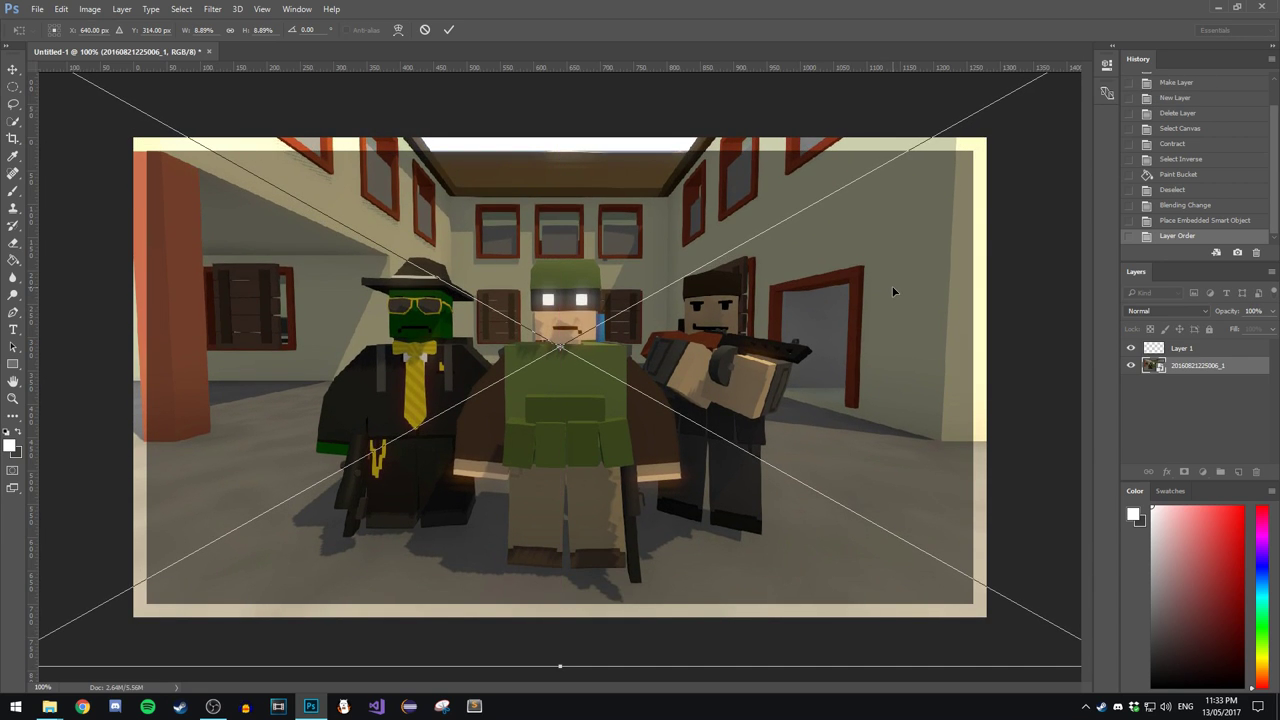
pyautogui.press('Return')
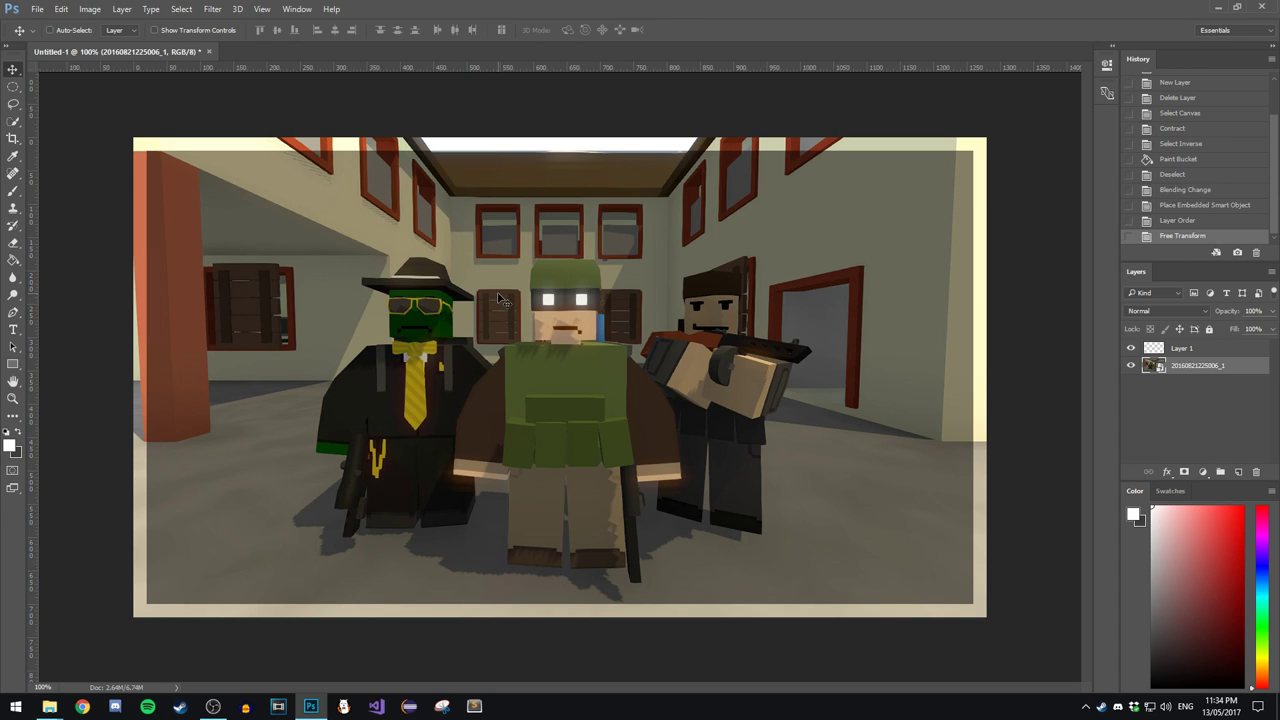
pyautogui.click(212, 9)
# Boost the screenshot with Hue/Saturation (Saturation +17, Lightness +5), then pick the Lasso tool
pyautogui.moveTo(95, 10)
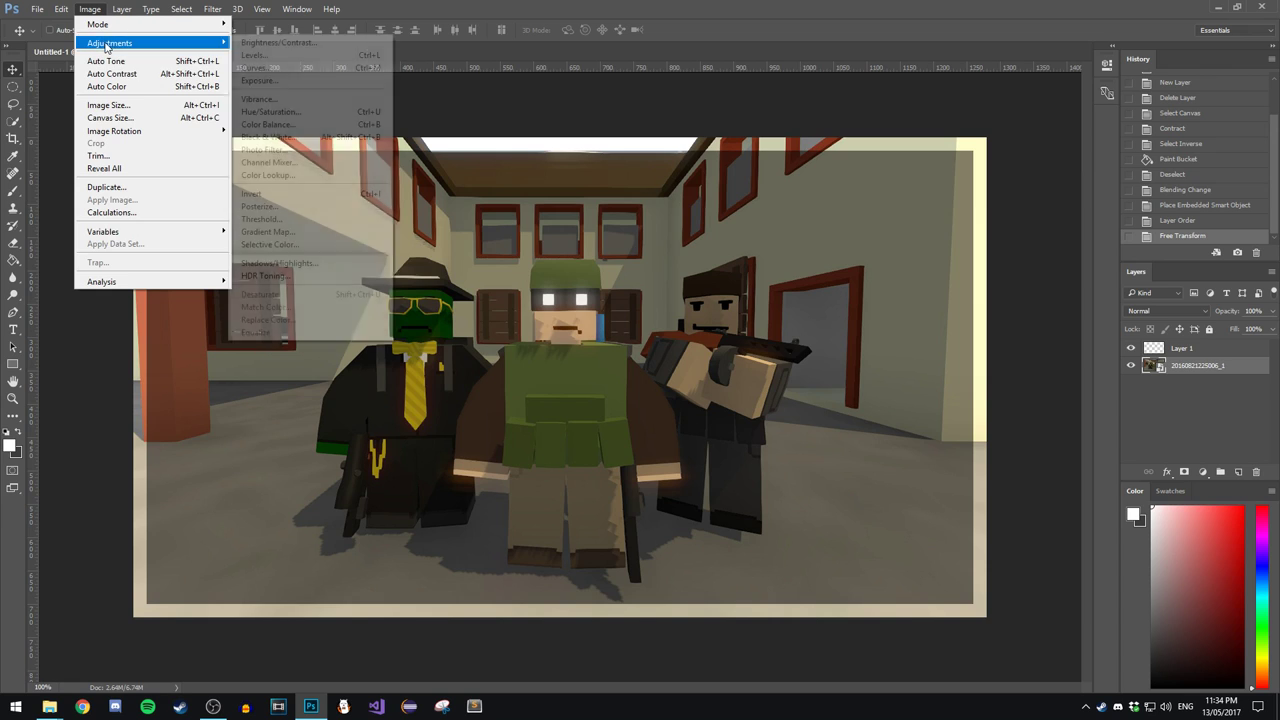
pyautogui.moveTo(108, 43)
pyautogui.click(270, 114)
pyautogui.moveTo(640, 161); pyautogui.dragTo(953, 204)
pyautogui.moveTo(922, 320); pyautogui.dragTo(941, 320)
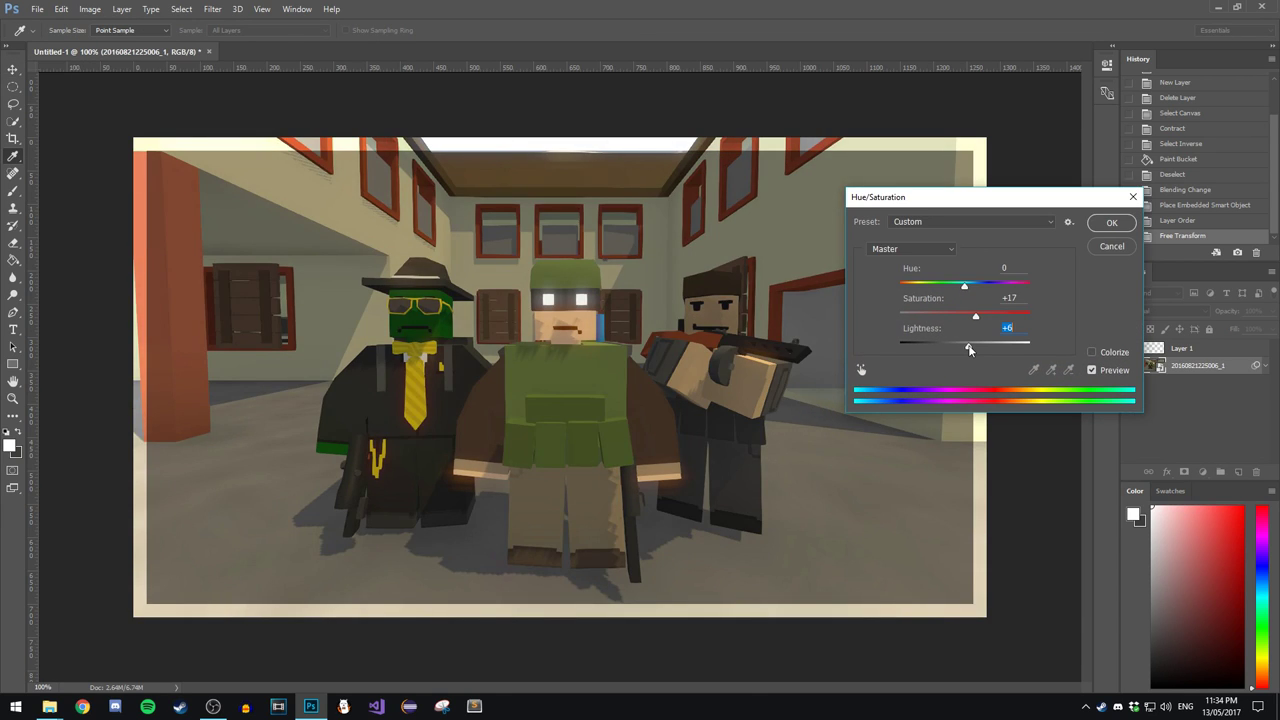
pyautogui.moveTo(964, 345); pyautogui.dragTo(967, 345)
pyautogui.click(1101, 226)
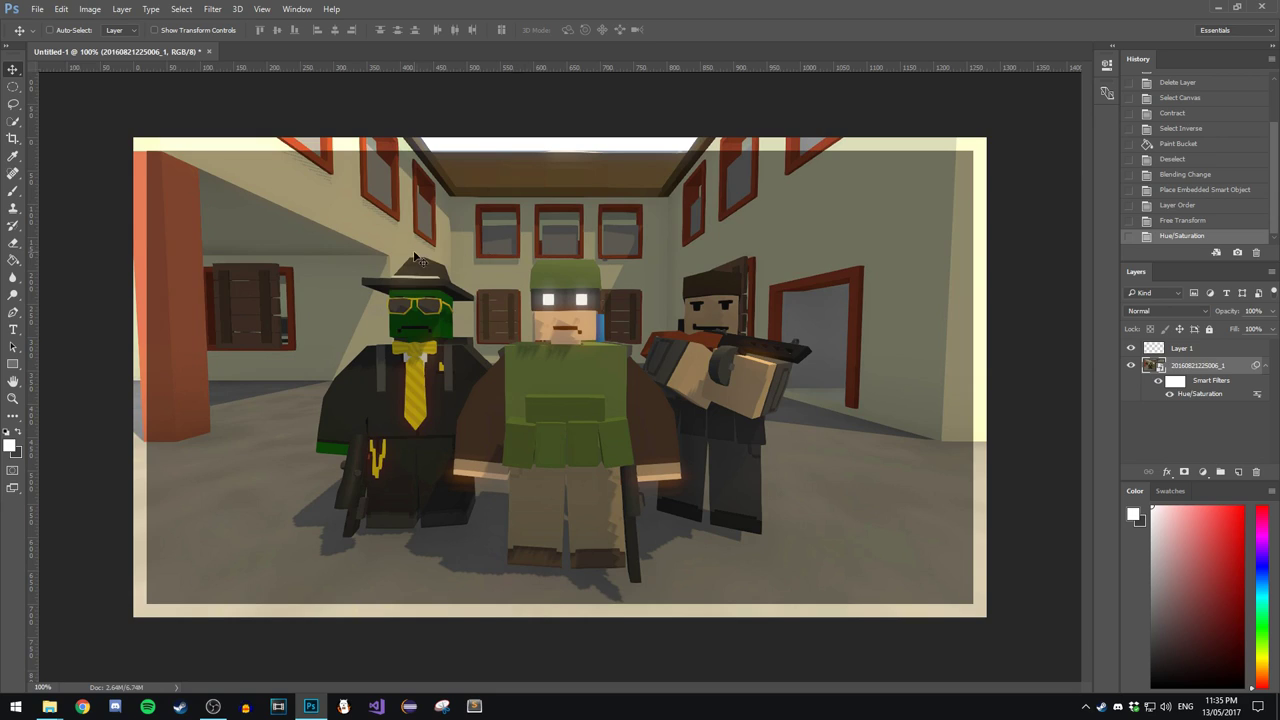
pyautogui.click(13, 104)
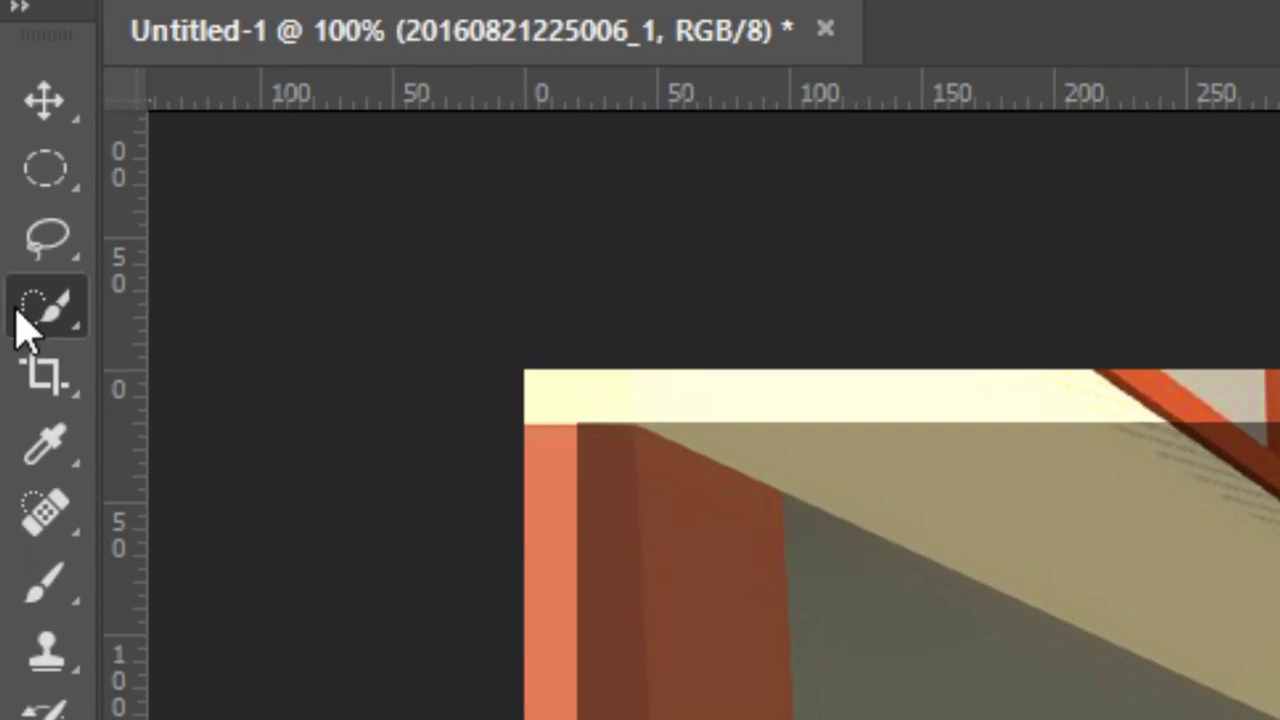
pyautogui.click(13, 121)
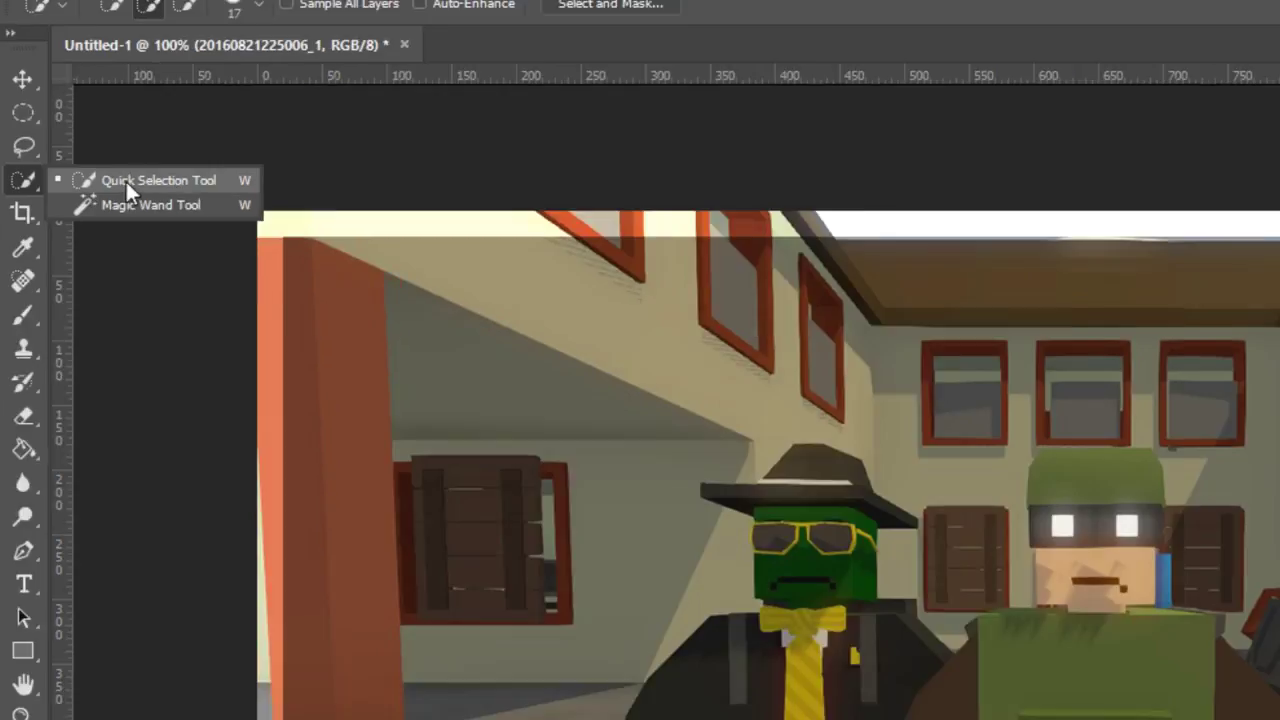
pyautogui.click(125, 180)
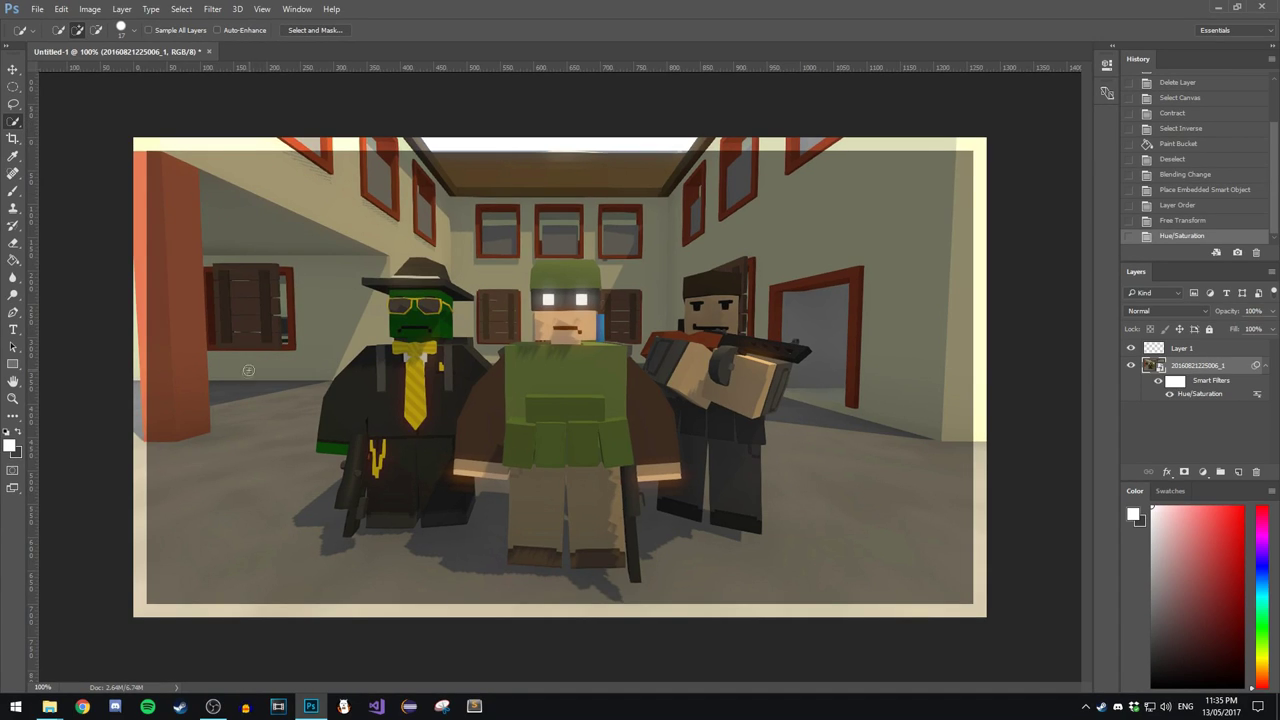
pyautogui.moveTo(243, 378)
pyautogui.mouseDown()
pyautogui.moveTo(474, 203)
pyautogui.moveTo(675, 212)
pyautogui.moveTo(820, 246)
pyautogui.moveTo(885, 363)
pyautogui.moveTo(891, 461)
pyautogui.moveTo(856, 548)
pyautogui.moveTo(822, 572)
pyautogui.moveTo(571, 599)
pyautogui.moveTo(222, 459)
pyautogui.moveTo(230, 451)
pyautogui.moveTo(330, 488)
pyautogui.mouseUp()
pyautogui.click(633, 500)
pyautogui.click(500, 469)
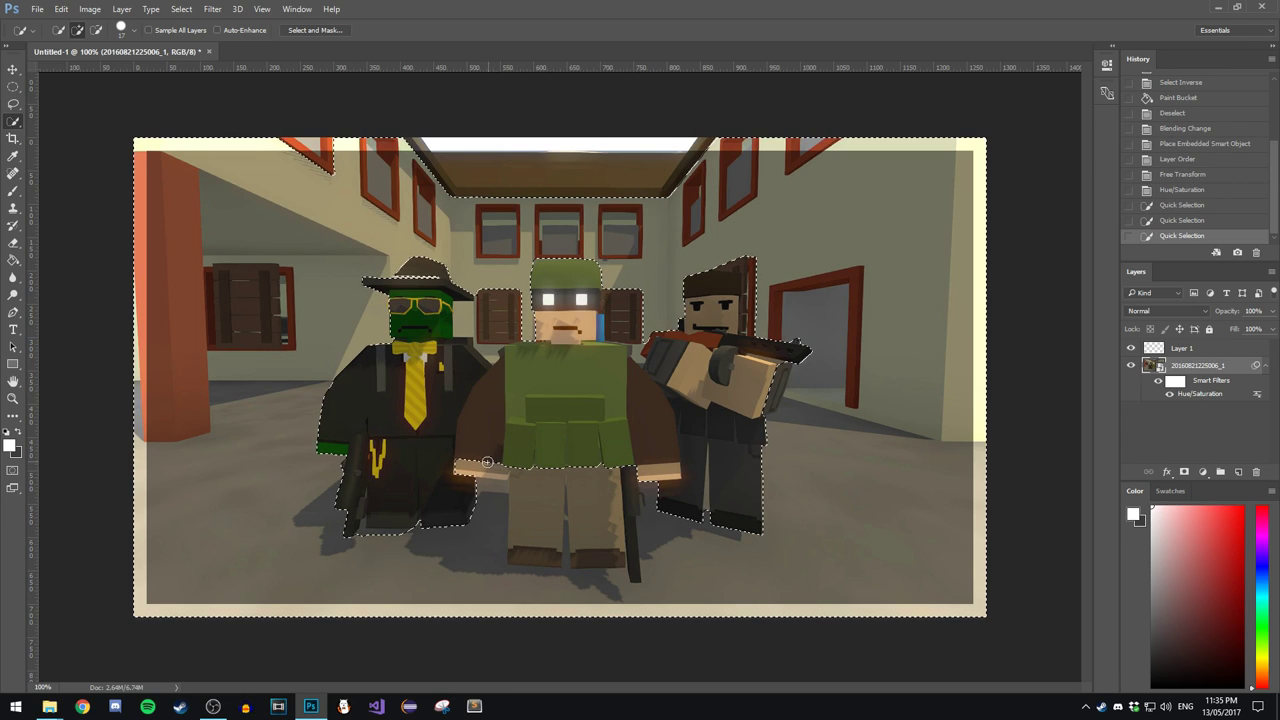
pyautogui.click(556, 490)
pyautogui.click(607, 528)
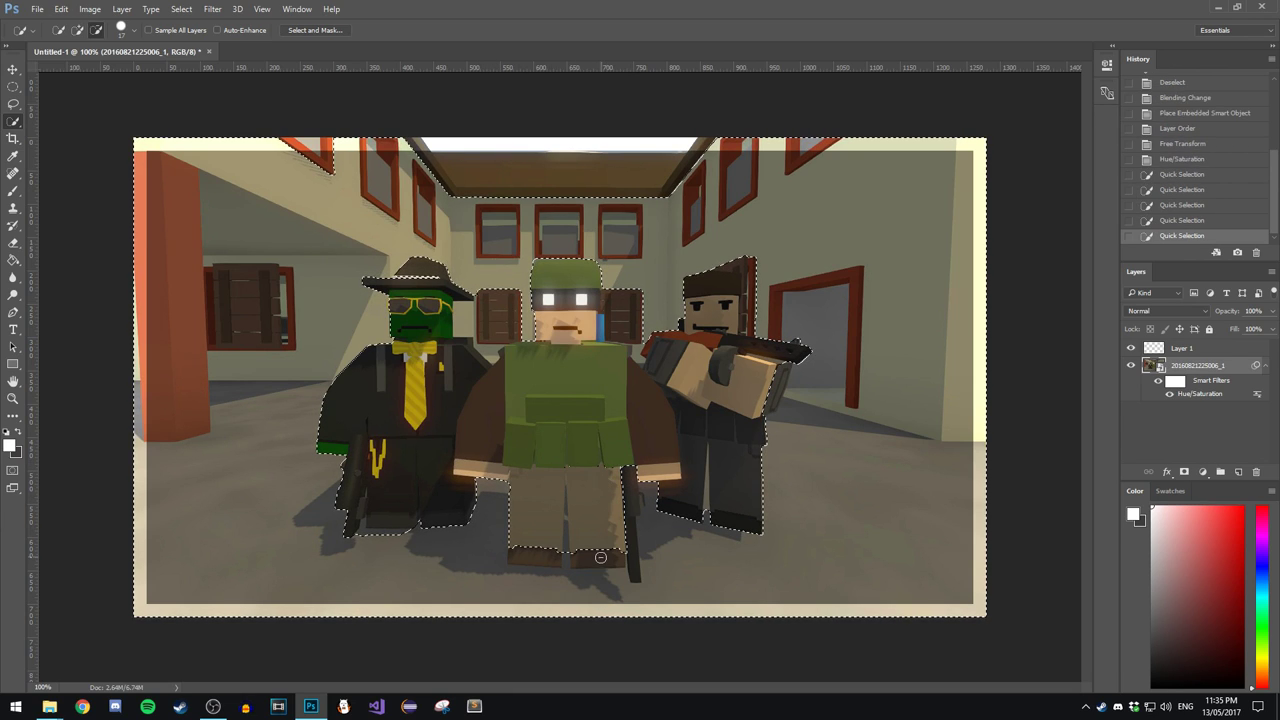
pyautogui.click(522, 554)
pyautogui.keyDown('alt'); pyautogui.click(522, 554); pyautogui.keyUp('alt')
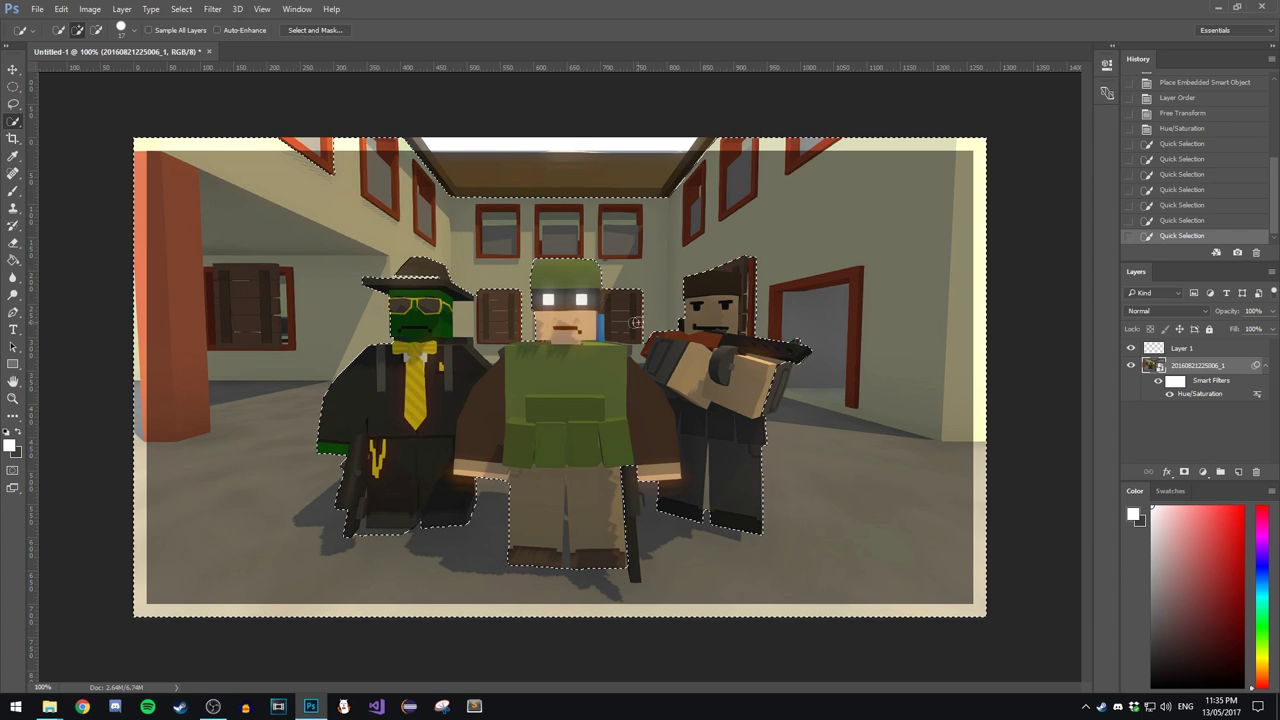
pyautogui.hotkey('ctrl', 'd')
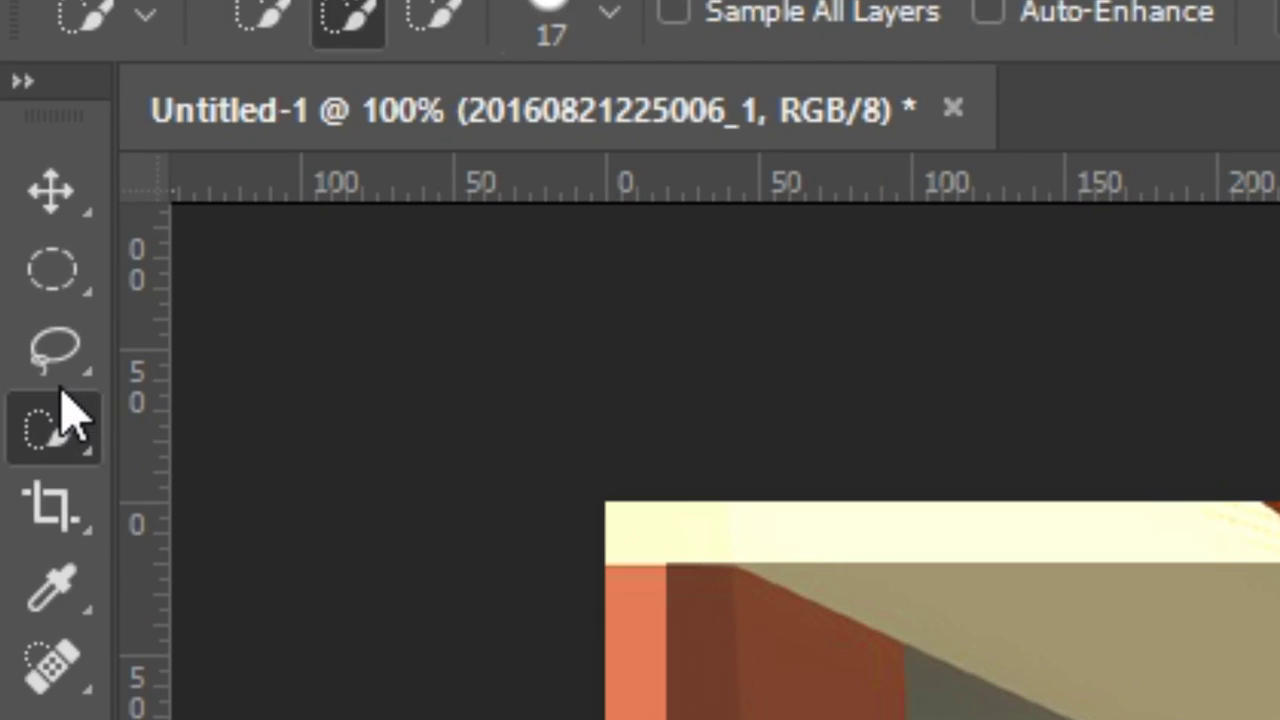
# Lasso a 50 px-feathered oval around the three characters and rasterize the screenshot layer
pyautogui.click(13, 103)
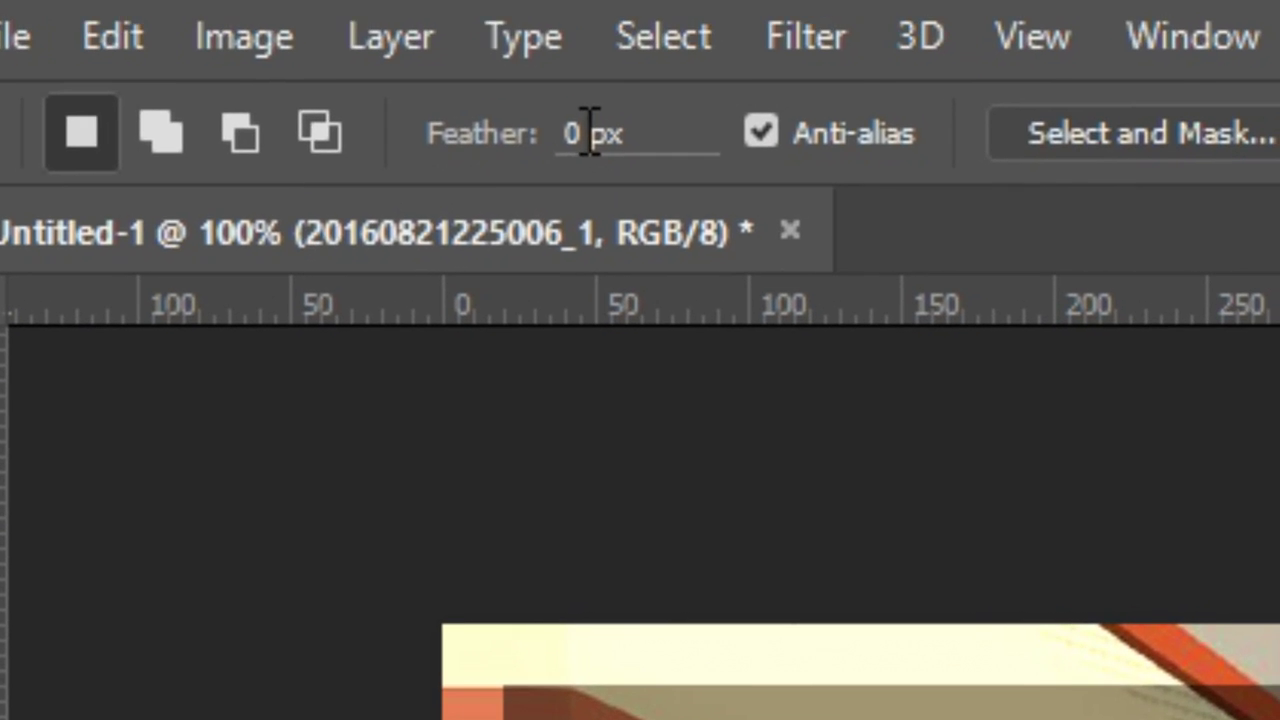
pyautogui.click(747, 8)
pyautogui.write('50')
pyautogui.press('Return')
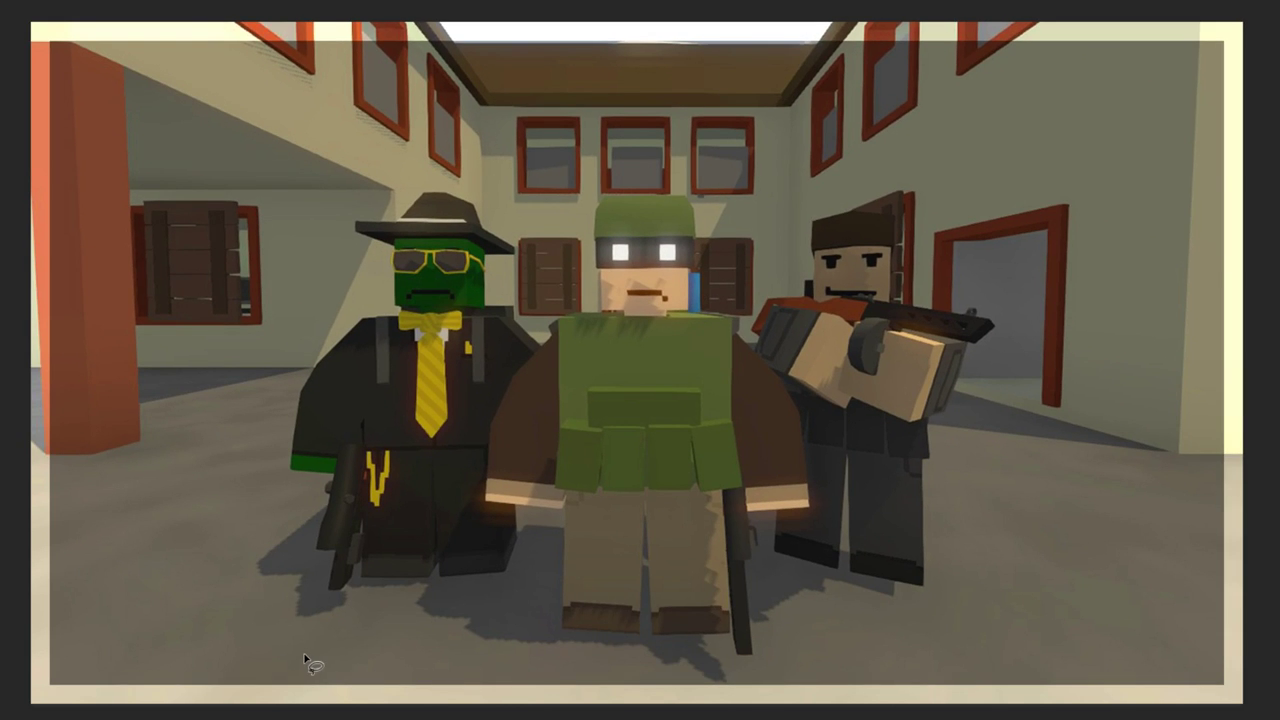
pyautogui.moveTo(304, 655)
pyautogui.mouseDown()
pyautogui.moveTo(183, 446)
pyautogui.moveTo(220, 295)
pyautogui.moveTo(285, 210)
pyautogui.moveTo(404, 155)
pyautogui.moveTo(630, 135)
pyautogui.moveTo(834, 140)
pyautogui.moveTo(940, 171)
pyautogui.moveTo(992, 219)
pyautogui.moveTo(1051, 331)
pyautogui.moveTo(1054, 455)
pyautogui.moveTo(1036, 570)
pyautogui.moveTo(983, 645)
pyautogui.moveTo(893, 698)
pyautogui.moveTo(732, 706)
pyautogui.mouseUp()
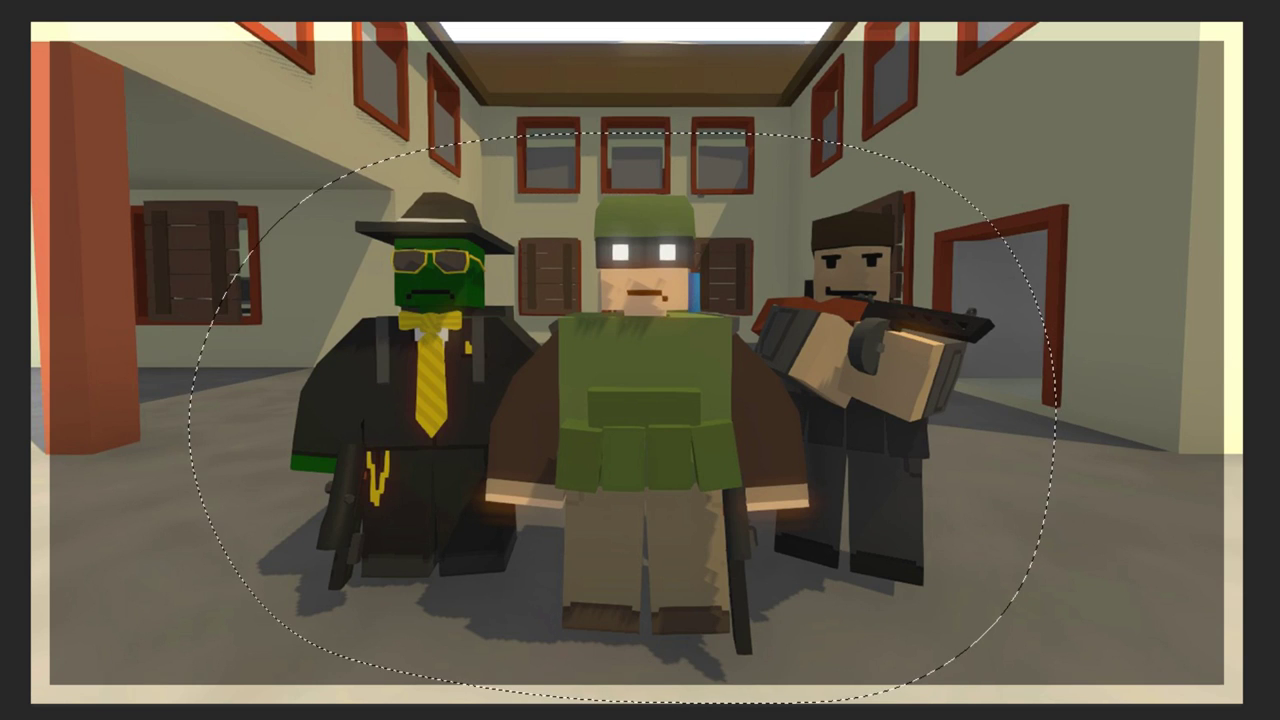
pyautogui.rightClick(1062, 547)
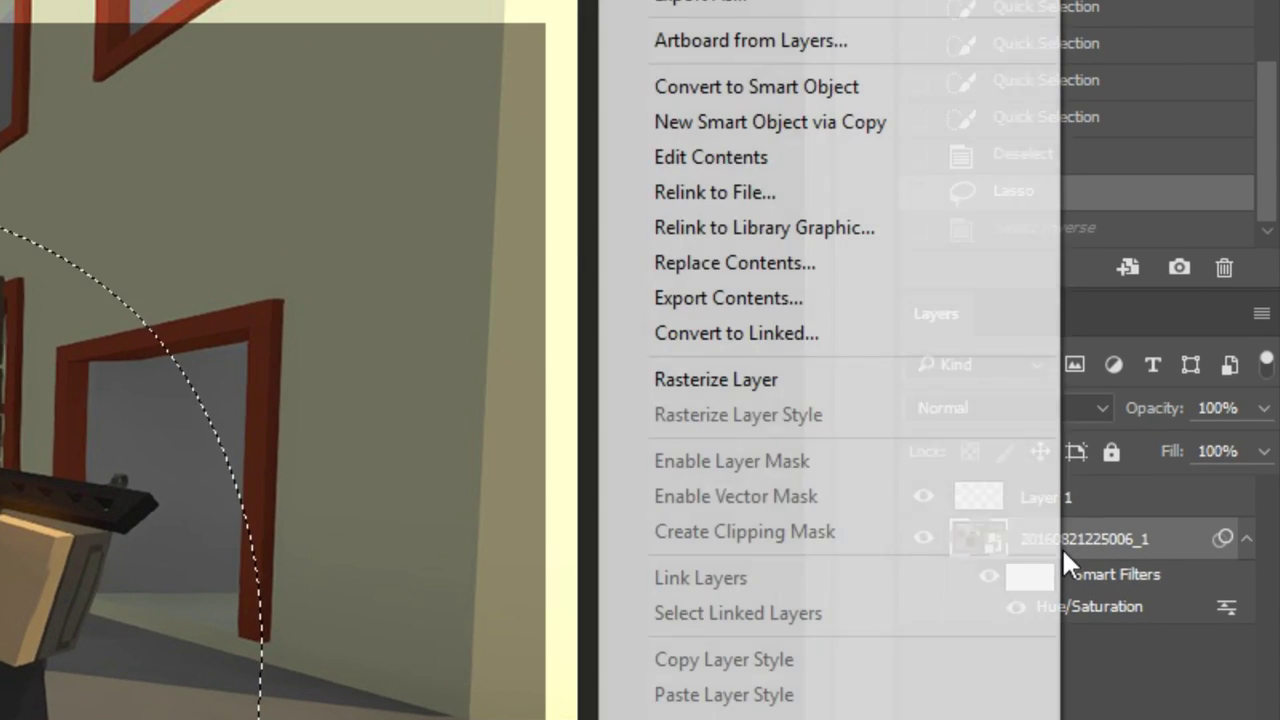
pyautogui.click(680, 380)
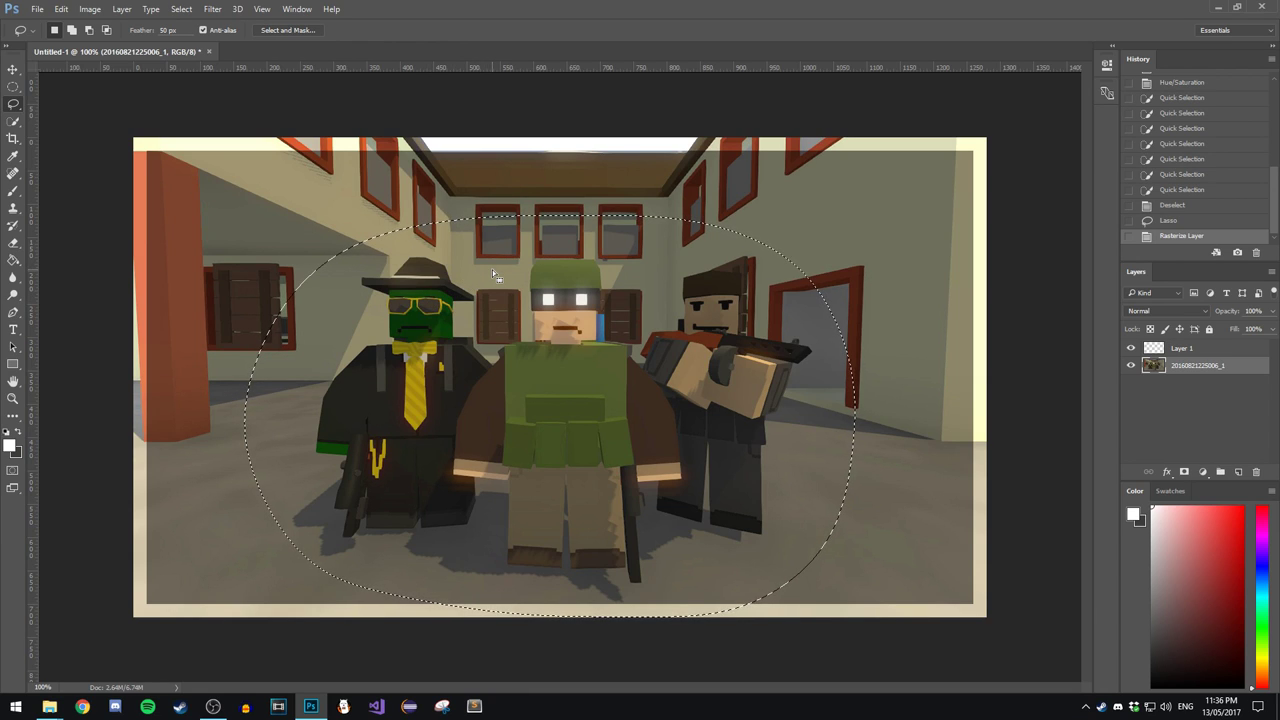
# Invert the selection to the background and try a Gaussian Blur, then undo it
pyautogui.hotkey('ctrl', 'shift', 'i')
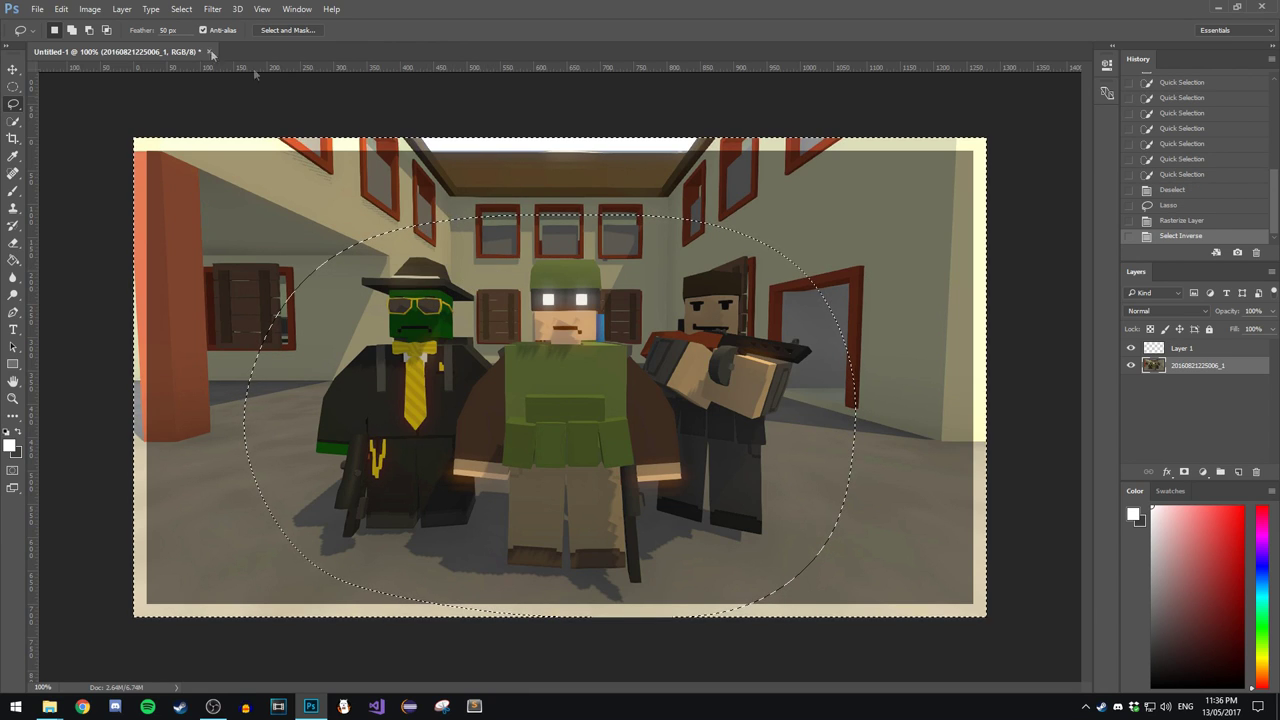
pyautogui.click(212, 9)
pyautogui.moveTo(240, 158)
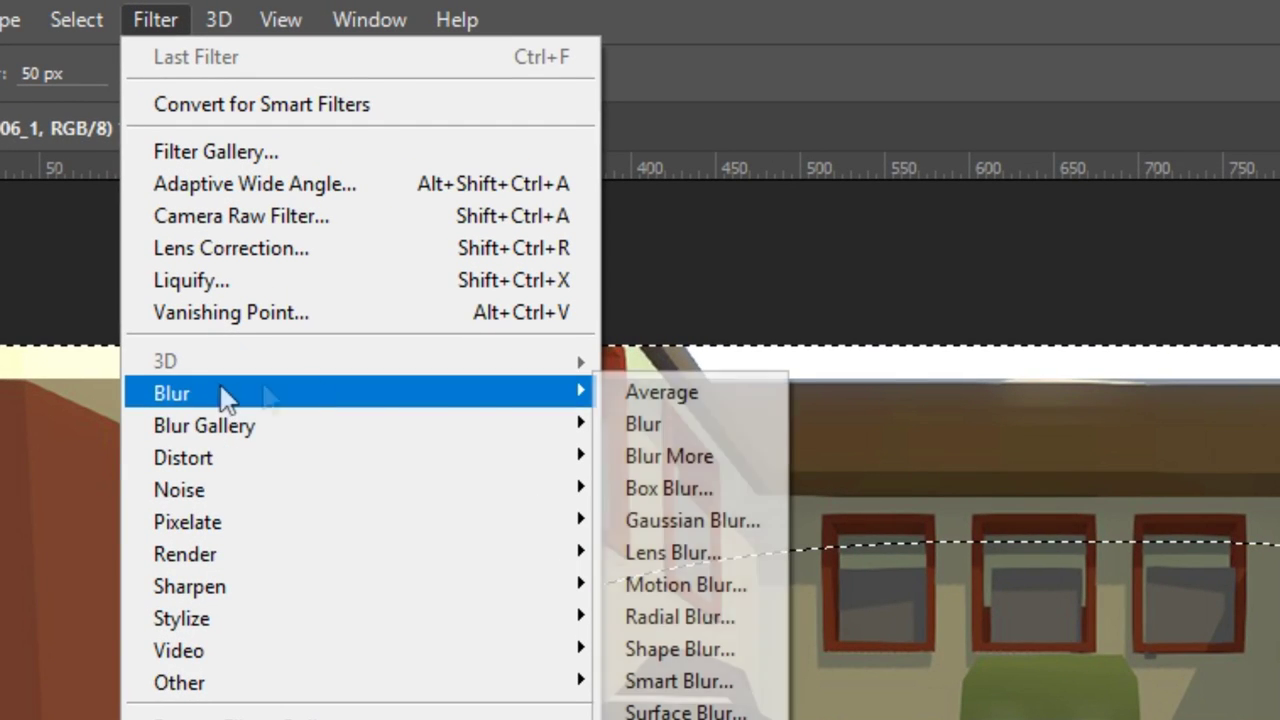
pyautogui.click(655, 522)
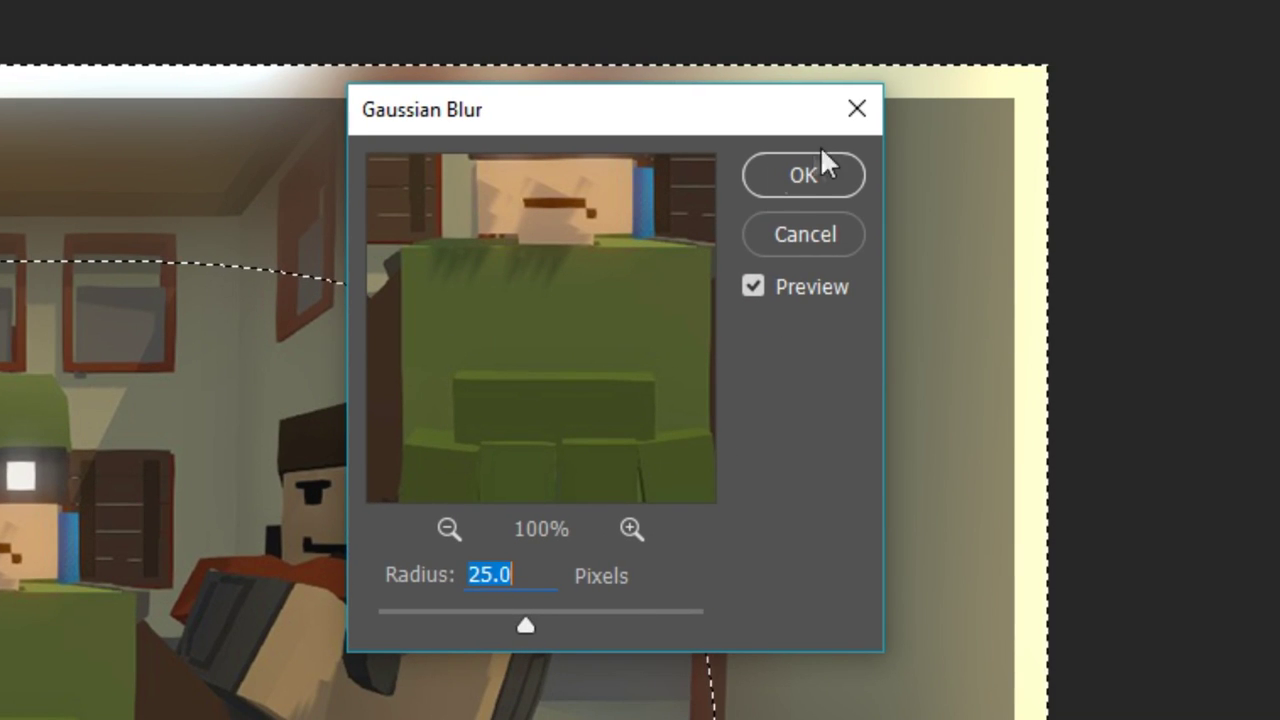
pyautogui.click(821, 160)
pyautogui.hotkey('ctrl', 'd')
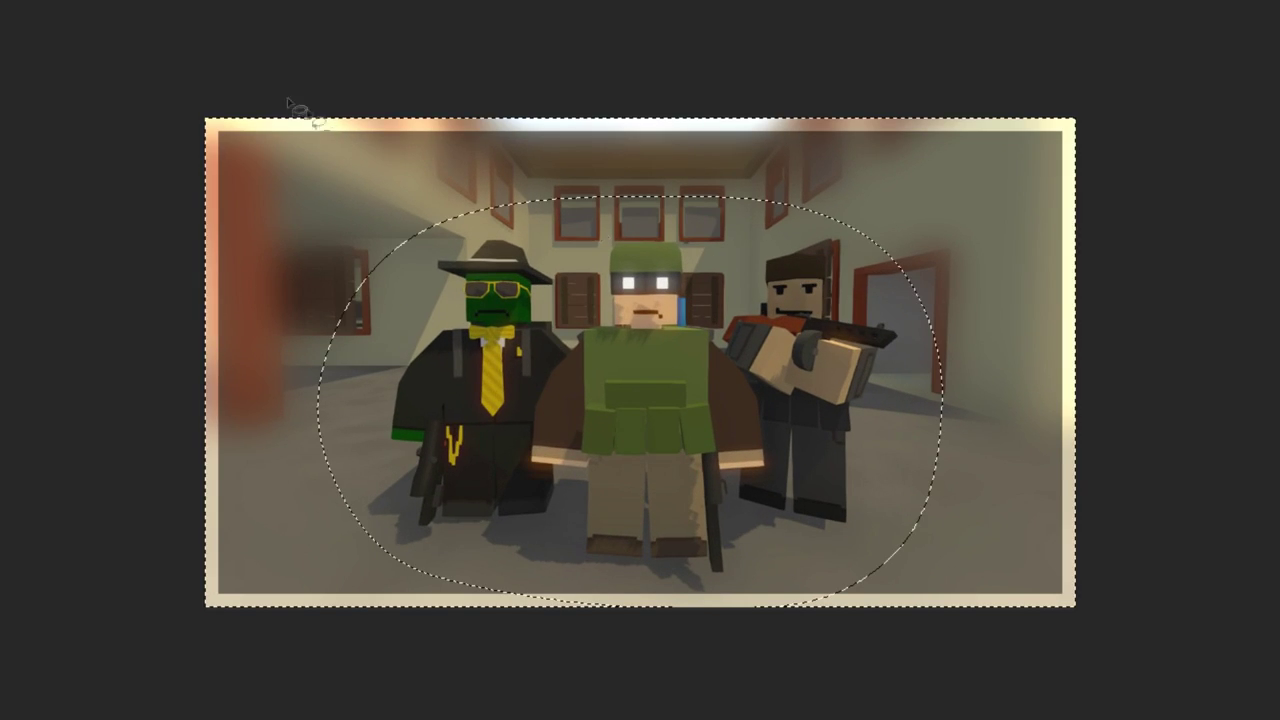
pyautogui.hotkey('ctrl', 'z')
pyautogui.hotkey('alt', 't')
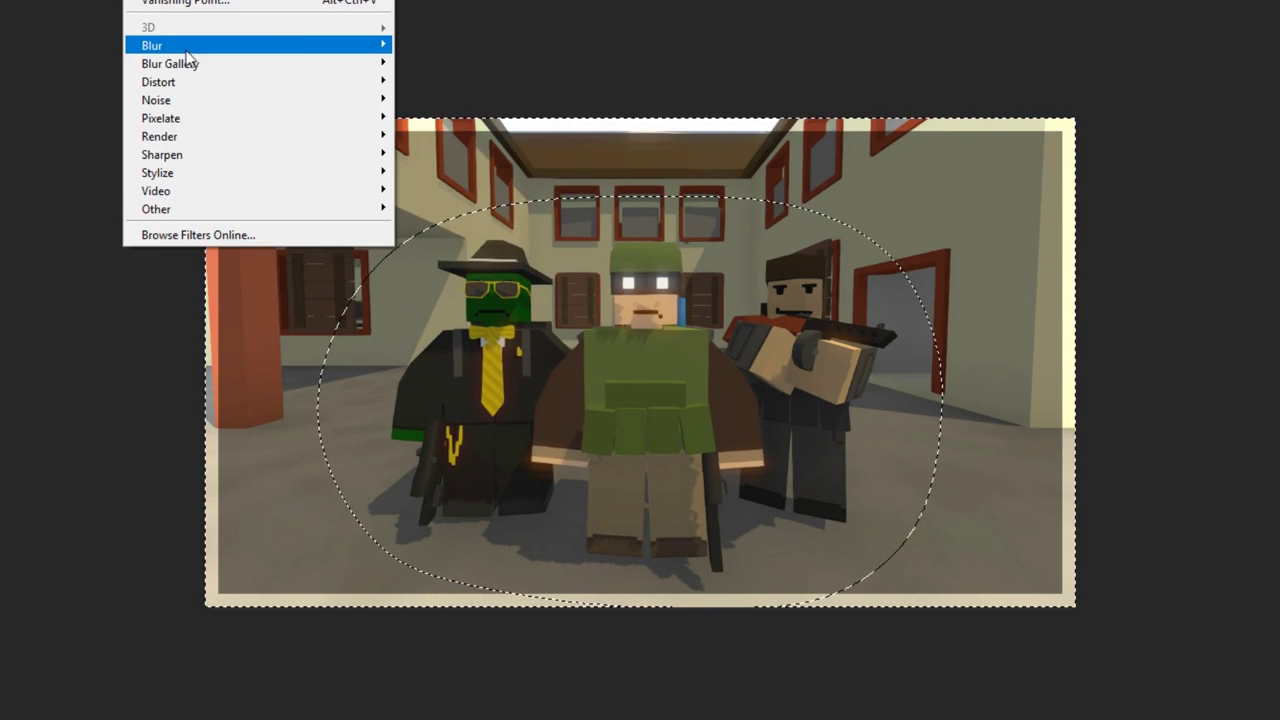
# Apply a Motion Blur at 25° and 15 px distance instead, then deselect
pyautogui.moveTo(185, 47)
pyautogui.click(480, 160)
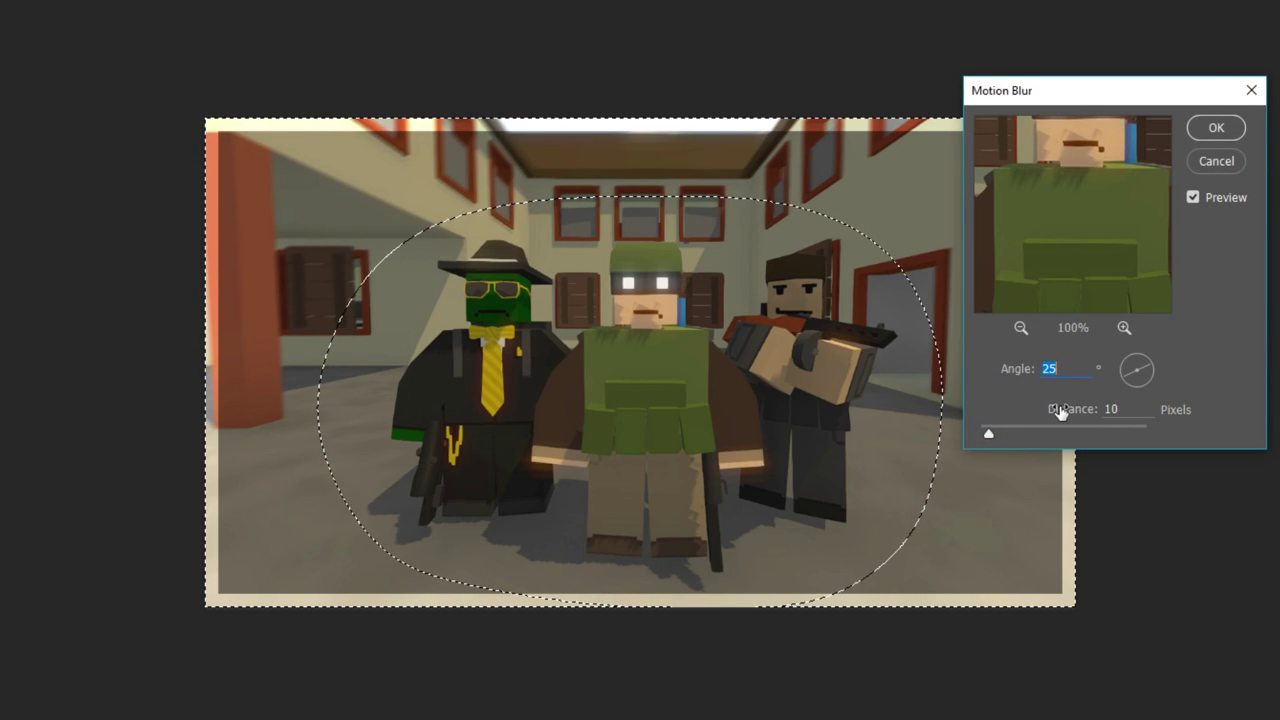
pyautogui.click(1104, 412)
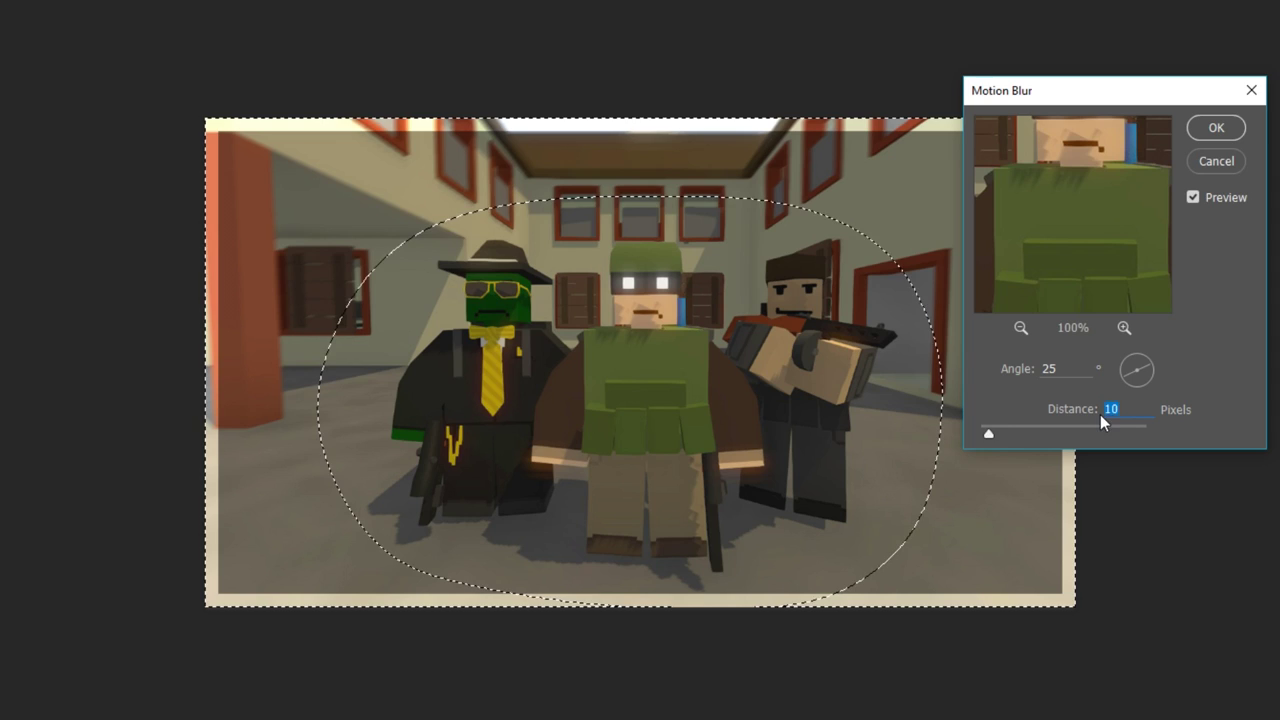
pyautogui.write('15')
pyautogui.click(1238, 134)
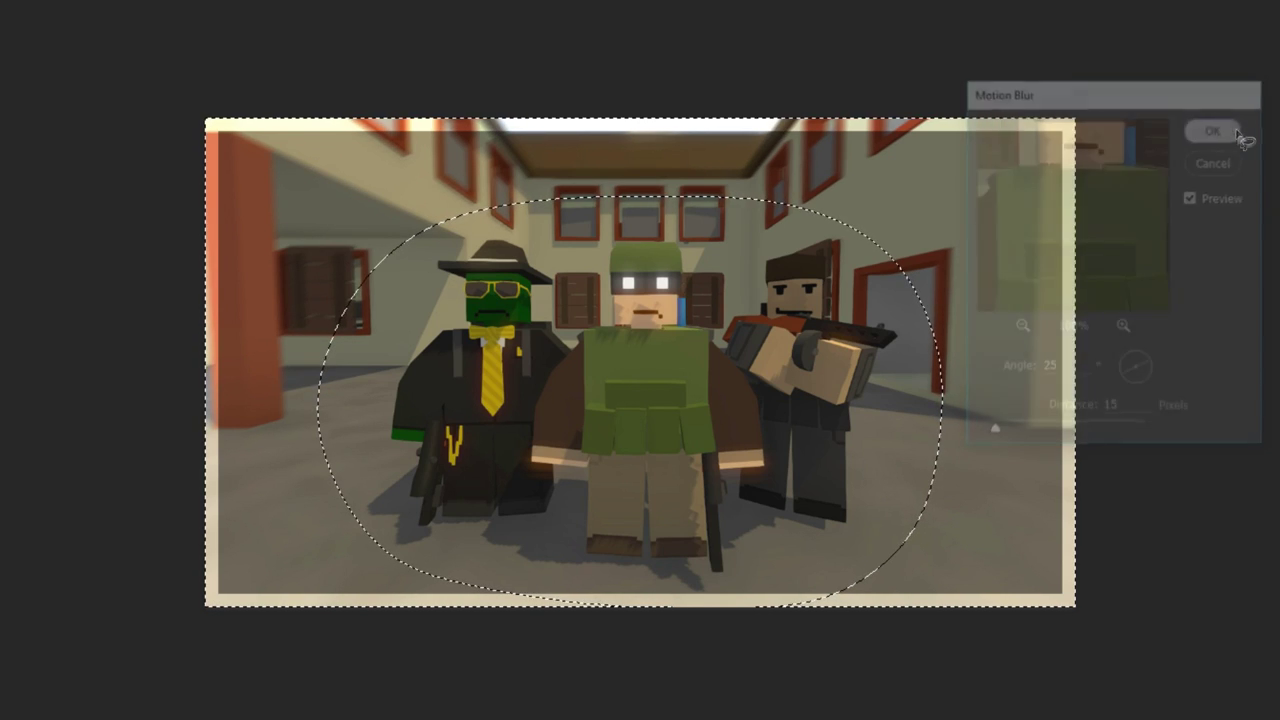
pyautogui.hotkey('ctrl', 'd')
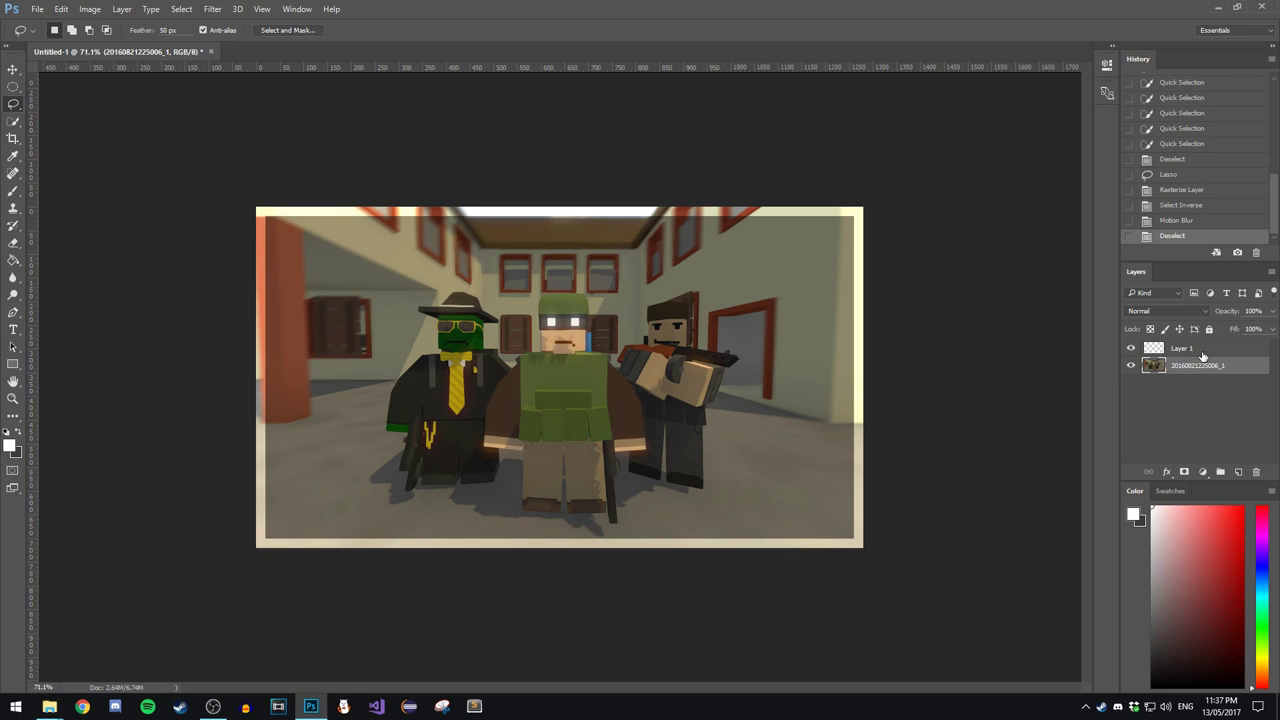
# Add a Drop Shadow to Layer 1 with 0 distance and 50 px size
pyautogui.click(1202, 352)
pyautogui.doubleClick(1202, 357)
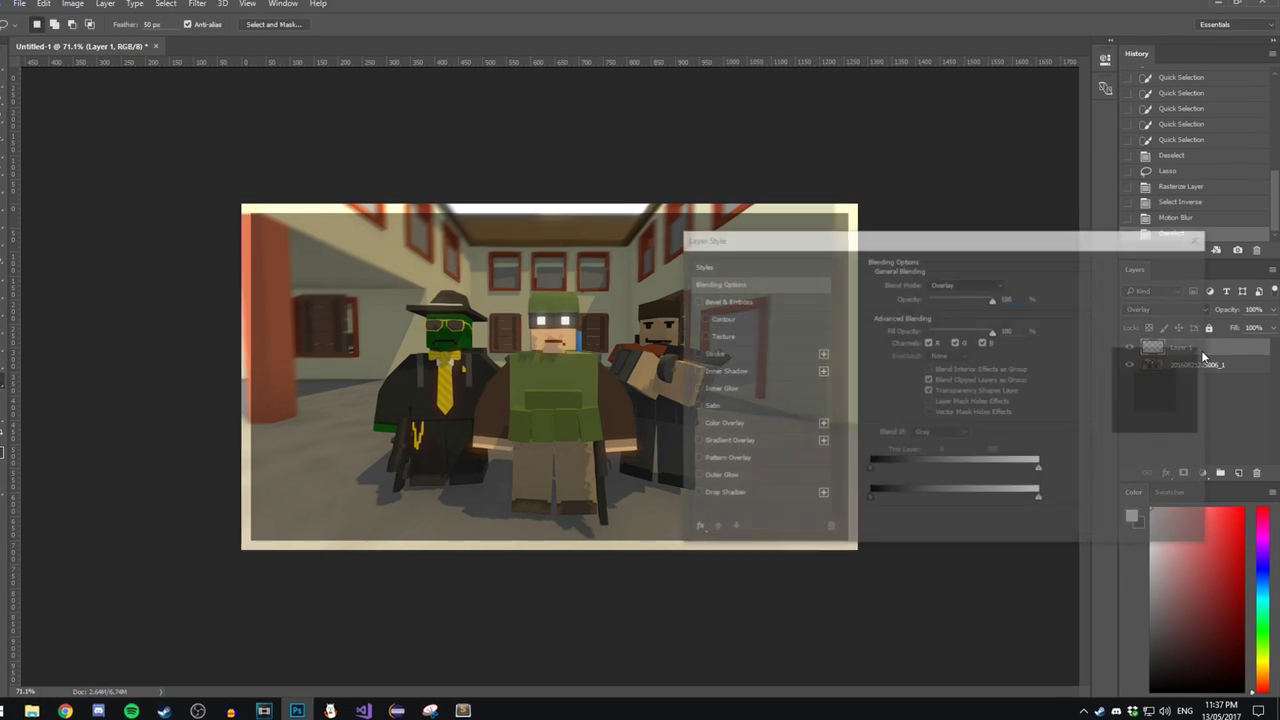
pyautogui.click(141, 586)
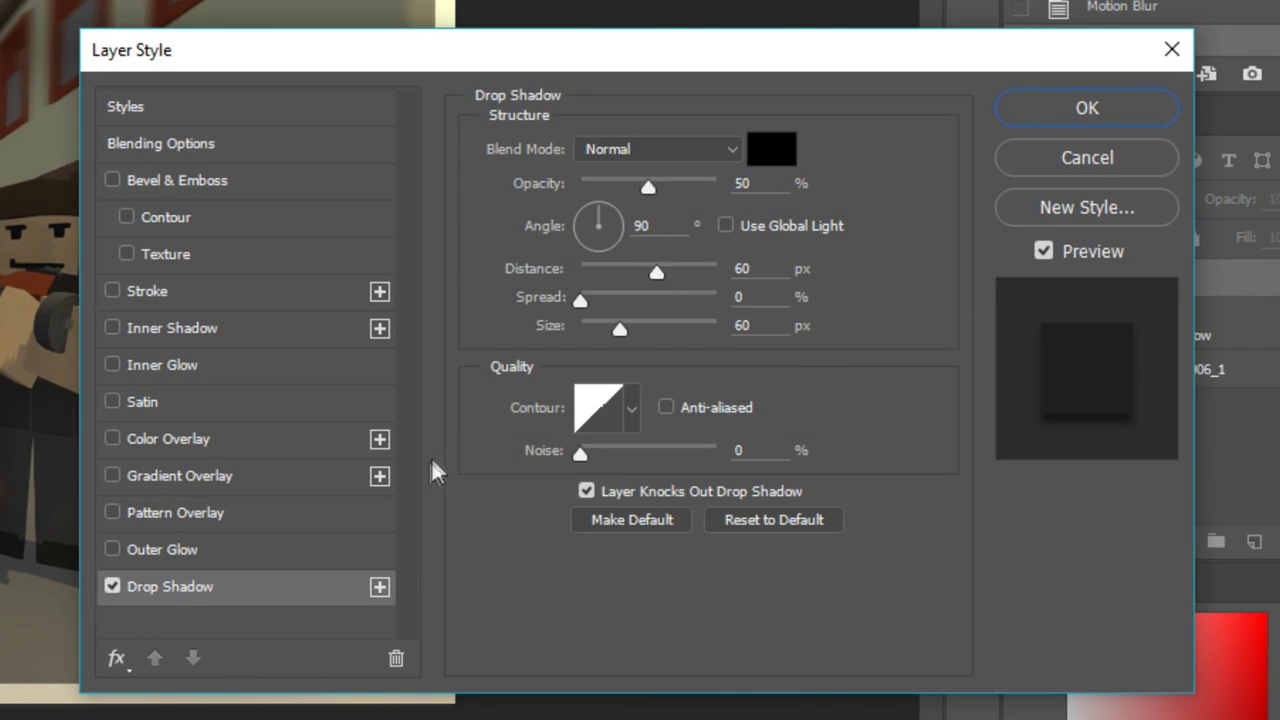
pyautogui.moveTo(662, 270); pyautogui.dragTo(513, 286)
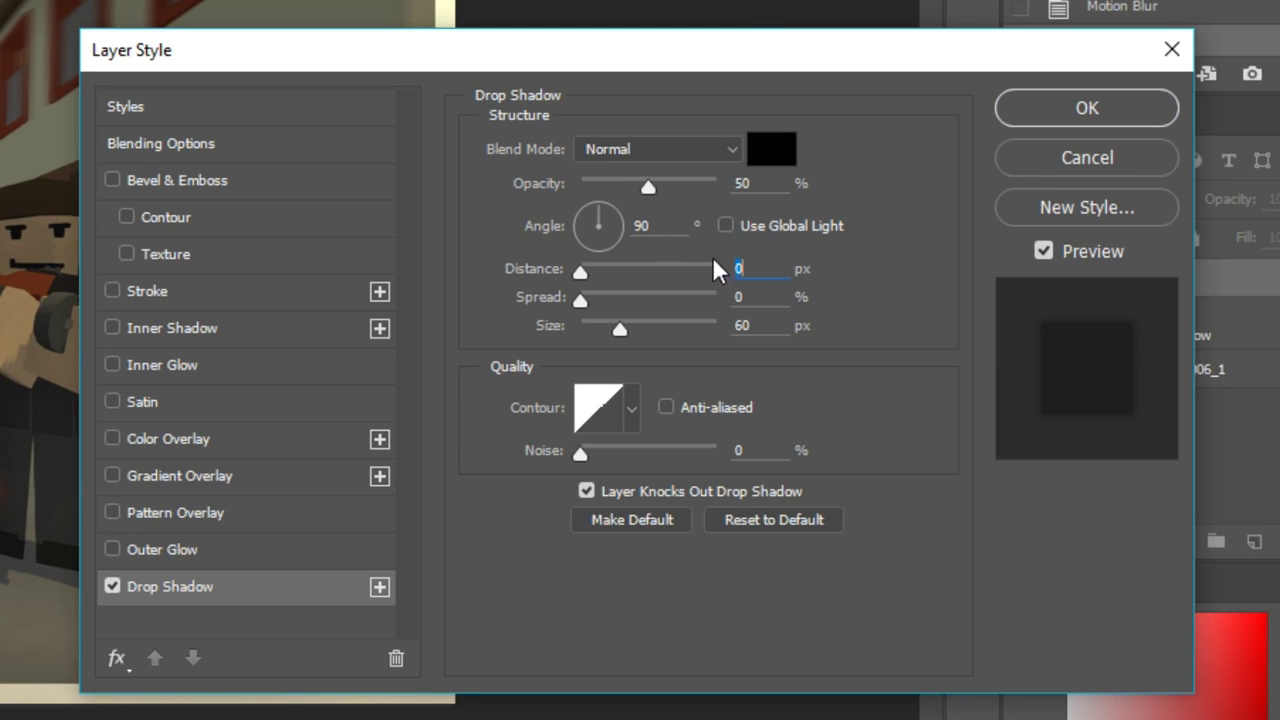
pyautogui.doubleClick(772, 333)
pyautogui.write('50')
pyautogui.click(760, 187)
pyautogui.click(1079, 113)
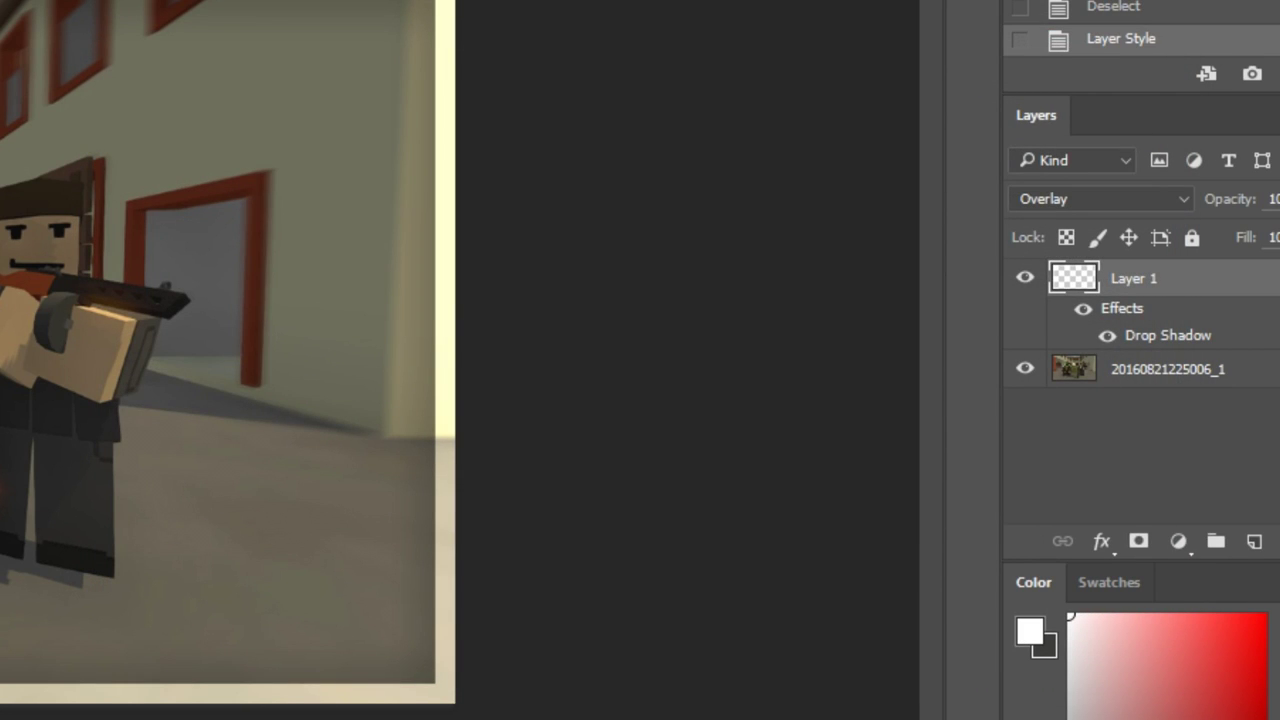
# Reopen Layer 1's style to check the drop shadow settings and confirm them
pyautogui.doubleClick(1194, 280)
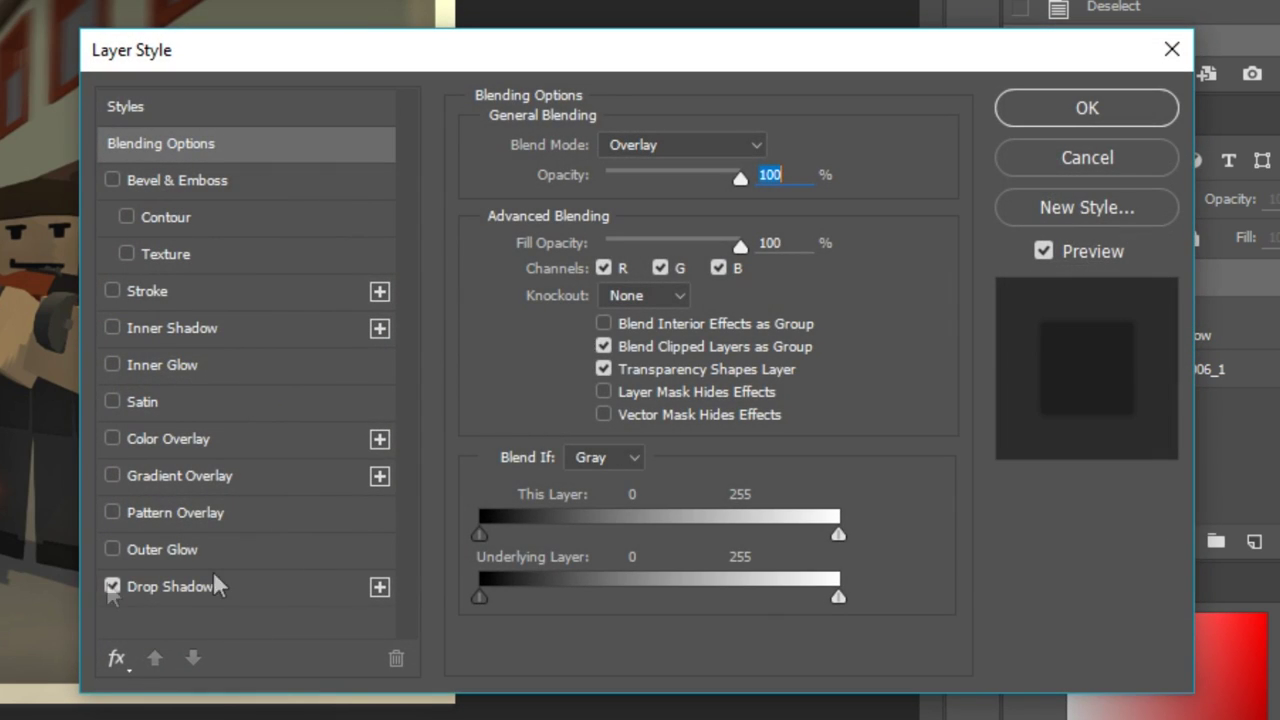
pyautogui.click(214, 589)
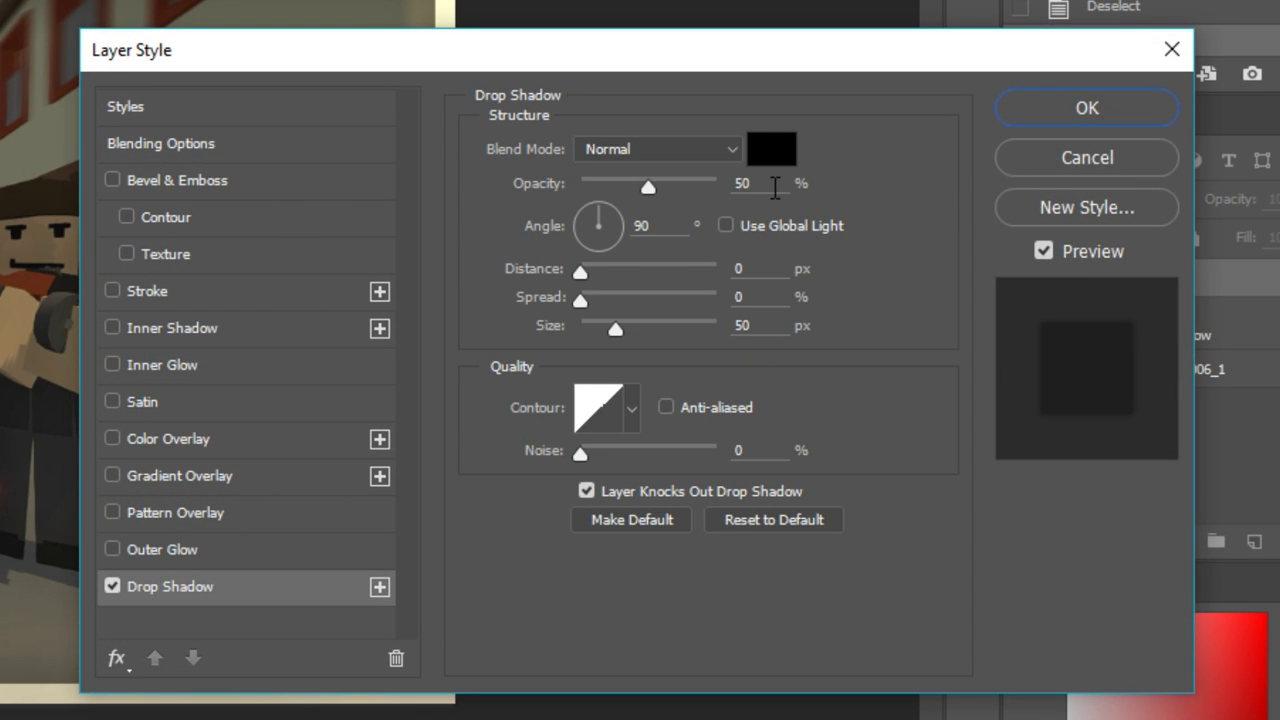
pyautogui.click(1086, 110)
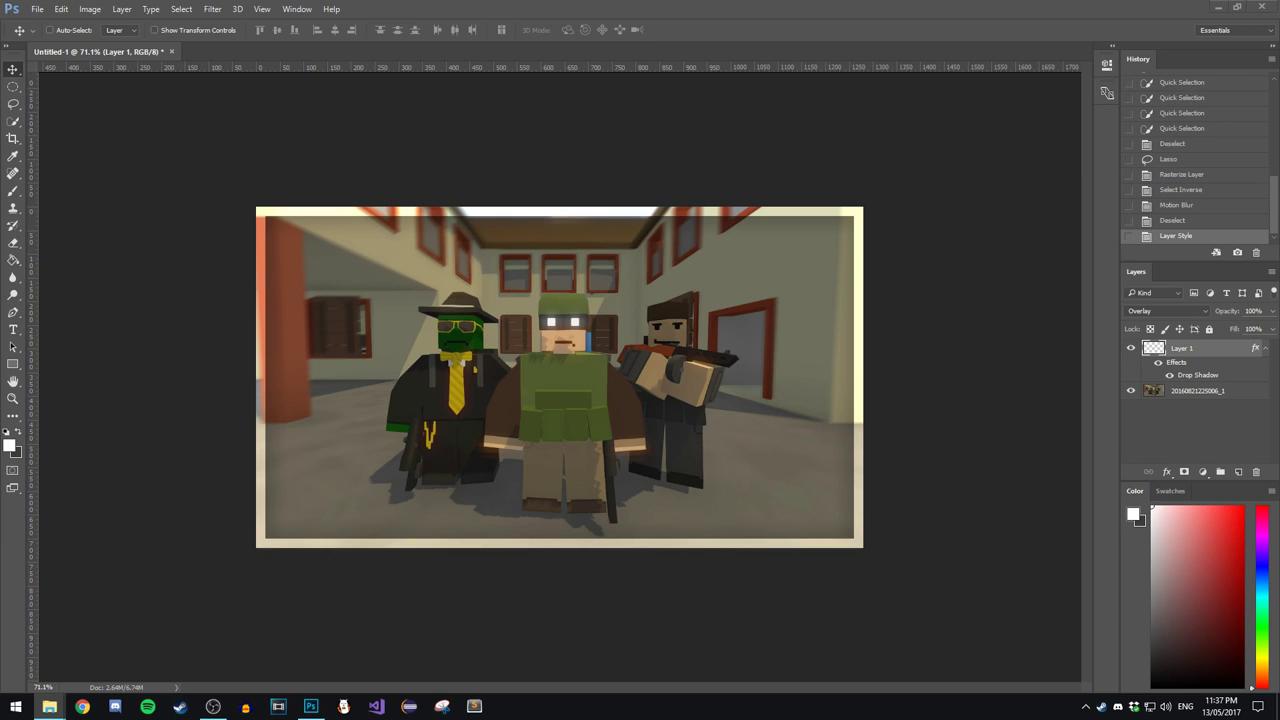
# Place the 'just the head' cartoon image and shift the game screenshot 213 px right
pyautogui.moveTo(0, 370); pyautogui.dragTo(474, 390)
pyautogui.press('Return')
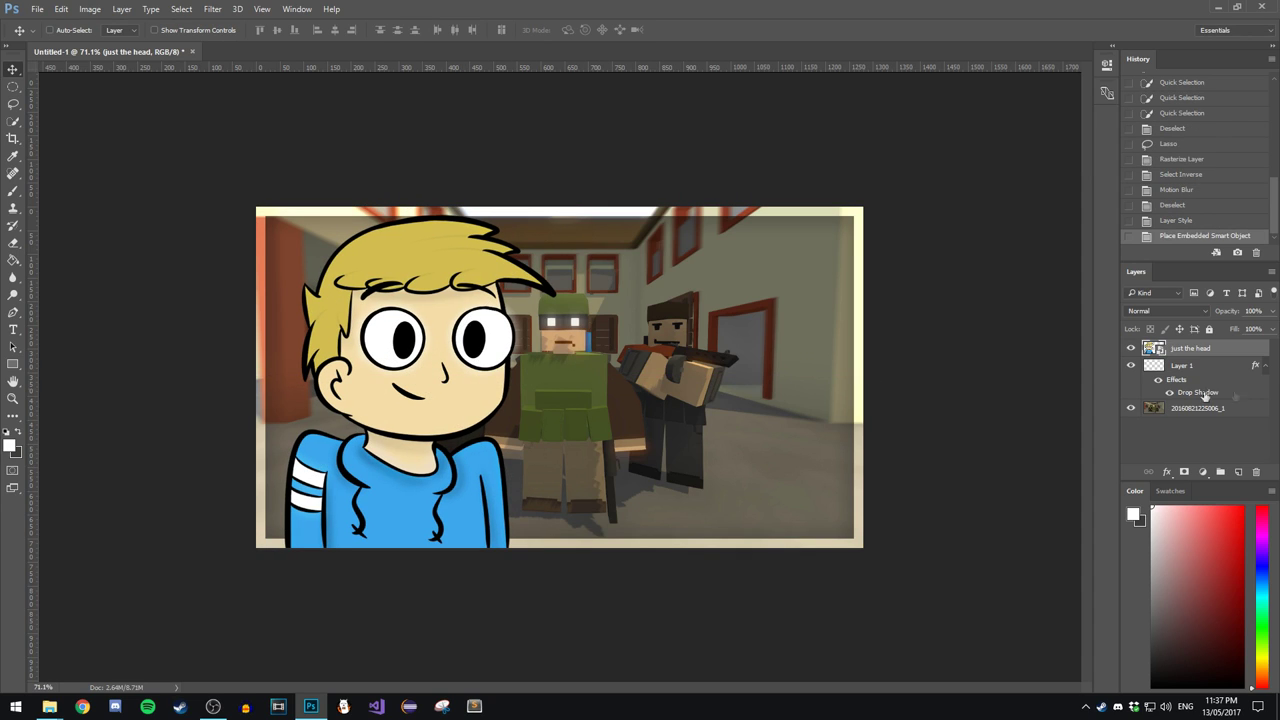
pyautogui.click(1250, 407)
pyautogui.moveTo(576, 354); pyautogui.dragTo(686, 355)
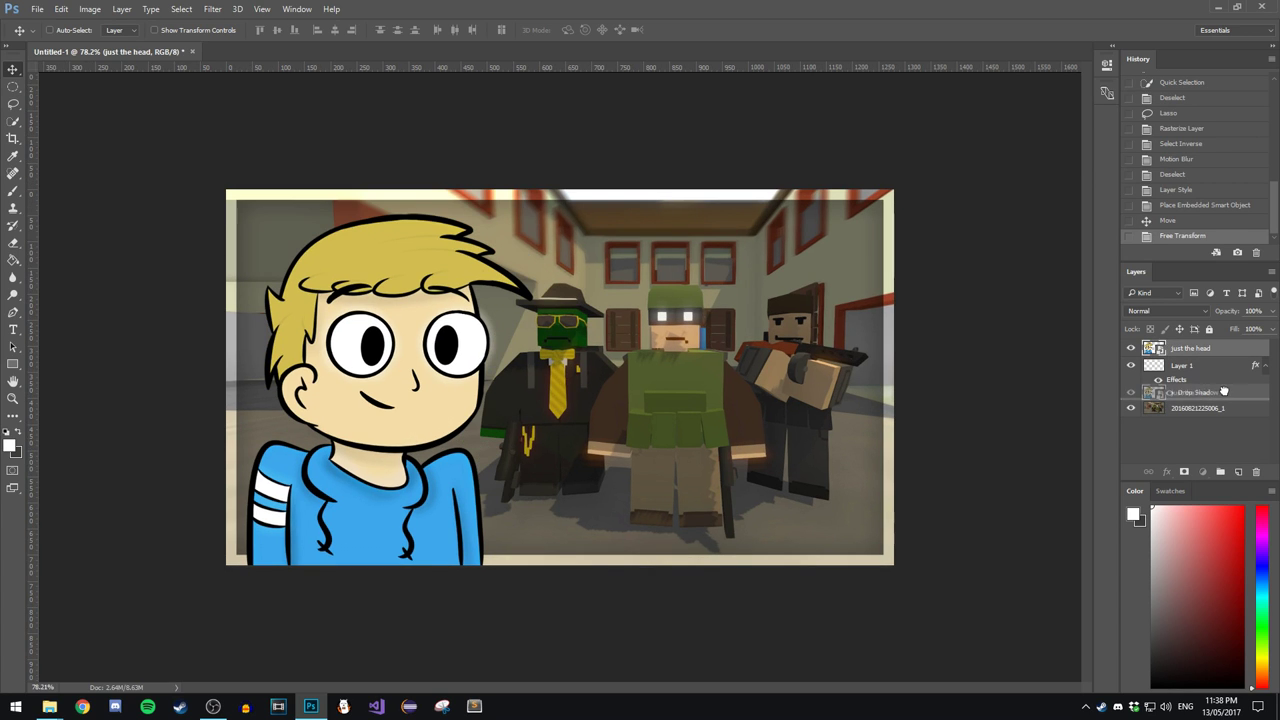
# Stack the 'just the head' layer beneath Layer 1, undoing a trial nudge downward
pyautogui.moveTo(1190, 347); pyautogui.dragTo(1155, 392)
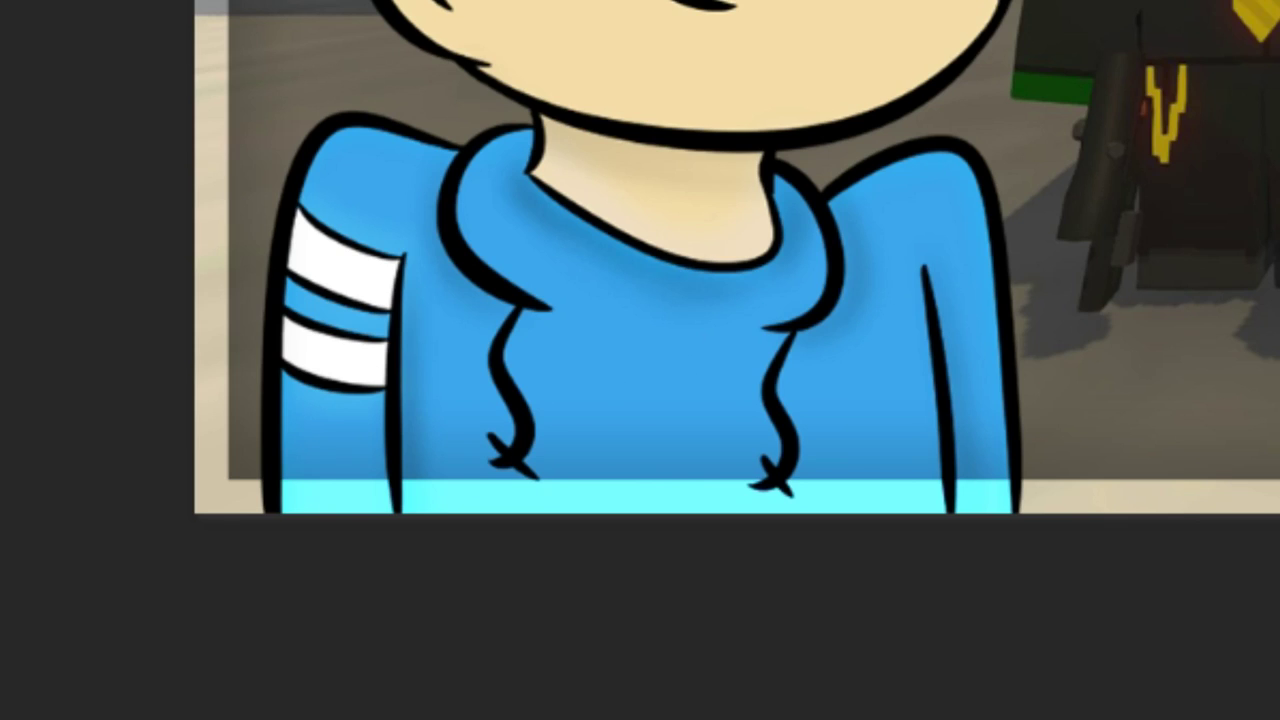
pyautogui.moveTo(429, 611); pyautogui.dragTo(427, 640)
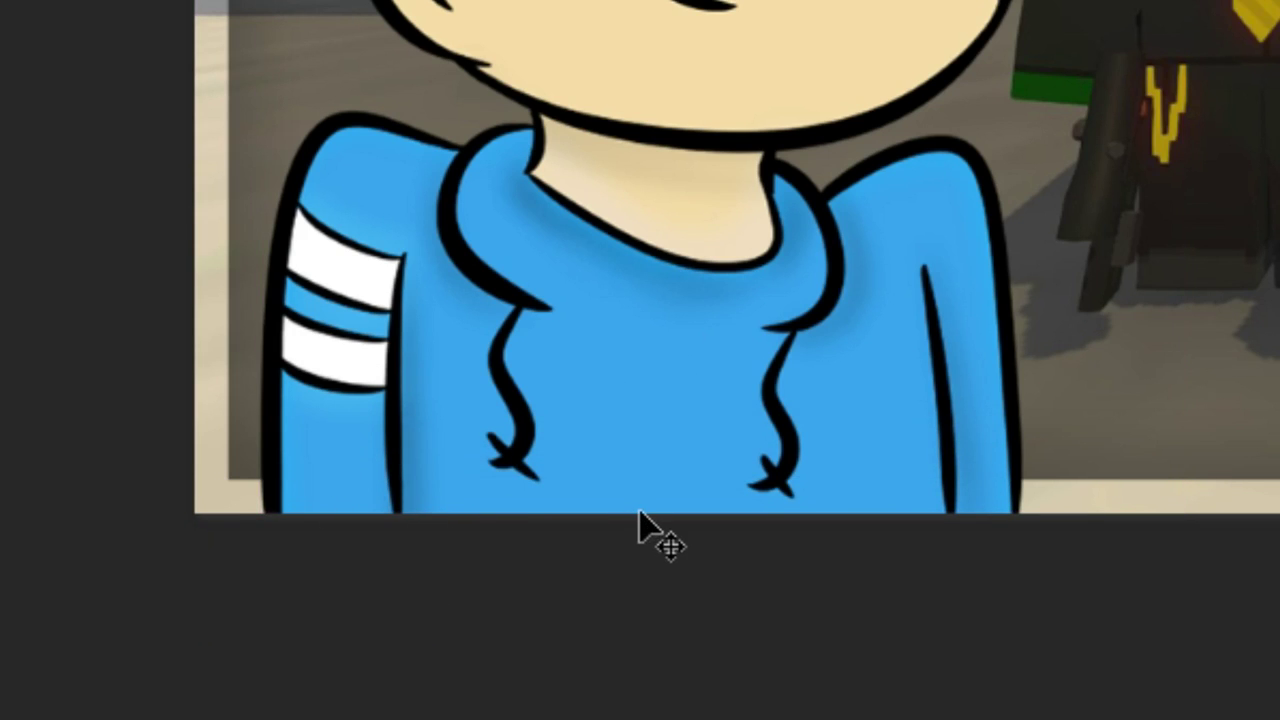
pyautogui.hotkey('ctrl', 'z')
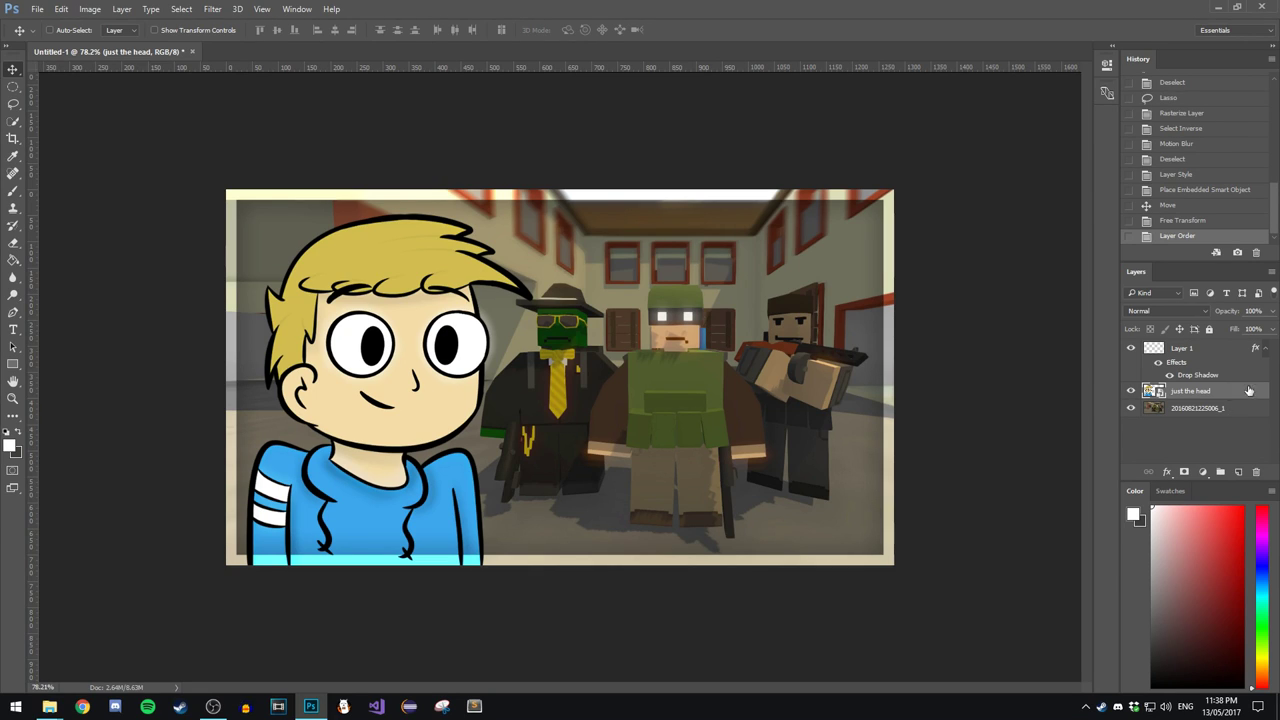
# Give 'just the head' a Drop Shadow of 15 px distance and 10 px size, then deselect it
pyautogui.doubleClick(1248, 390)
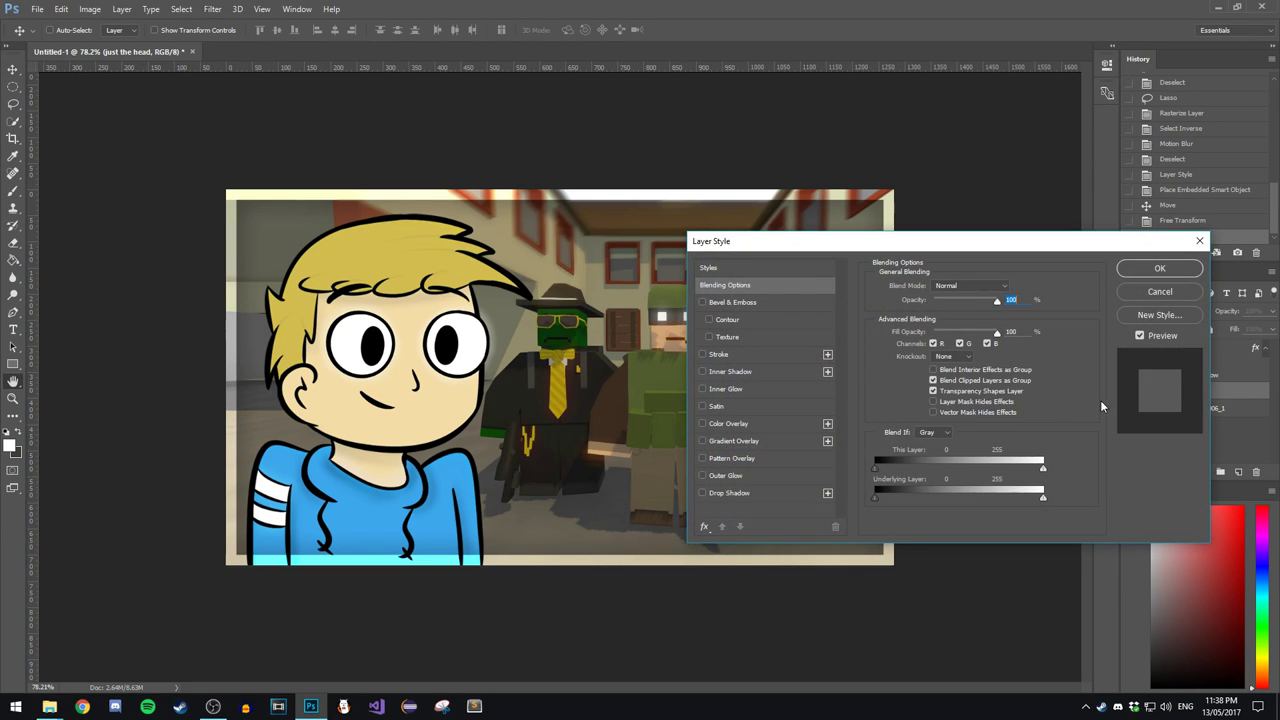
pyautogui.click(718, 492)
pyautogui.moveTo(760, 243); pyautogui.dragTo(615, 245)
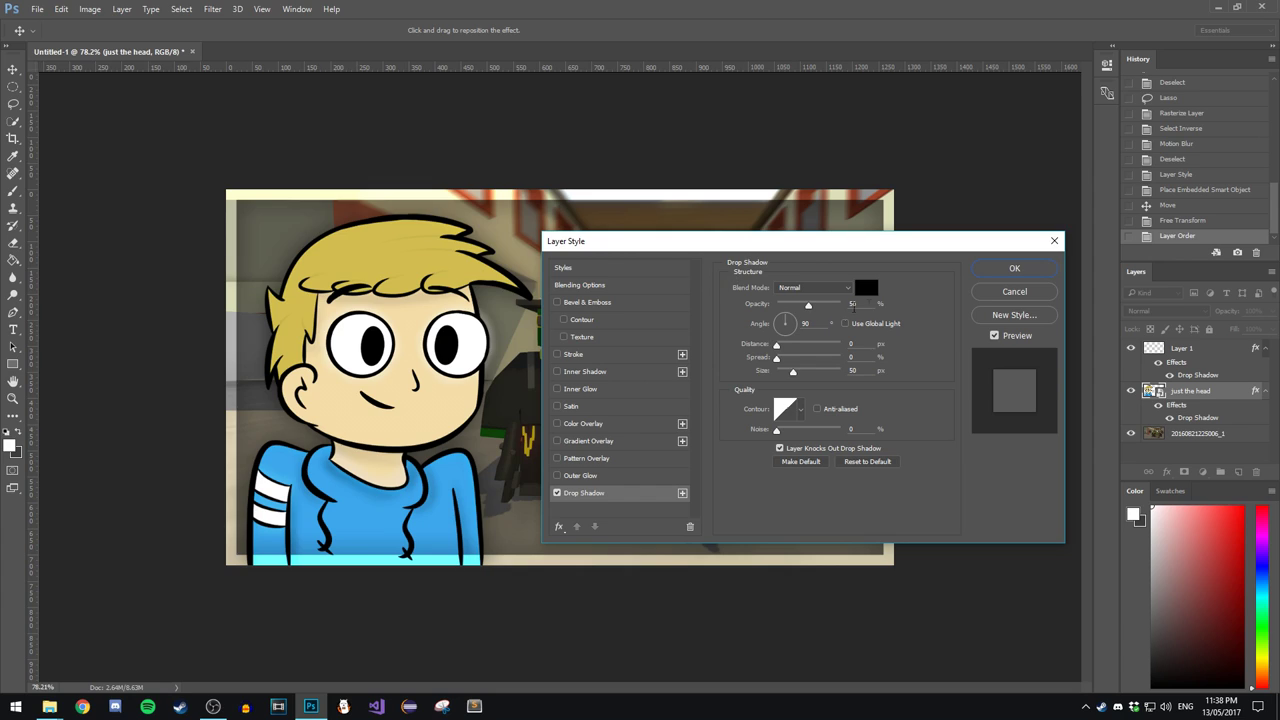
pyautogui.click(1003, 266)
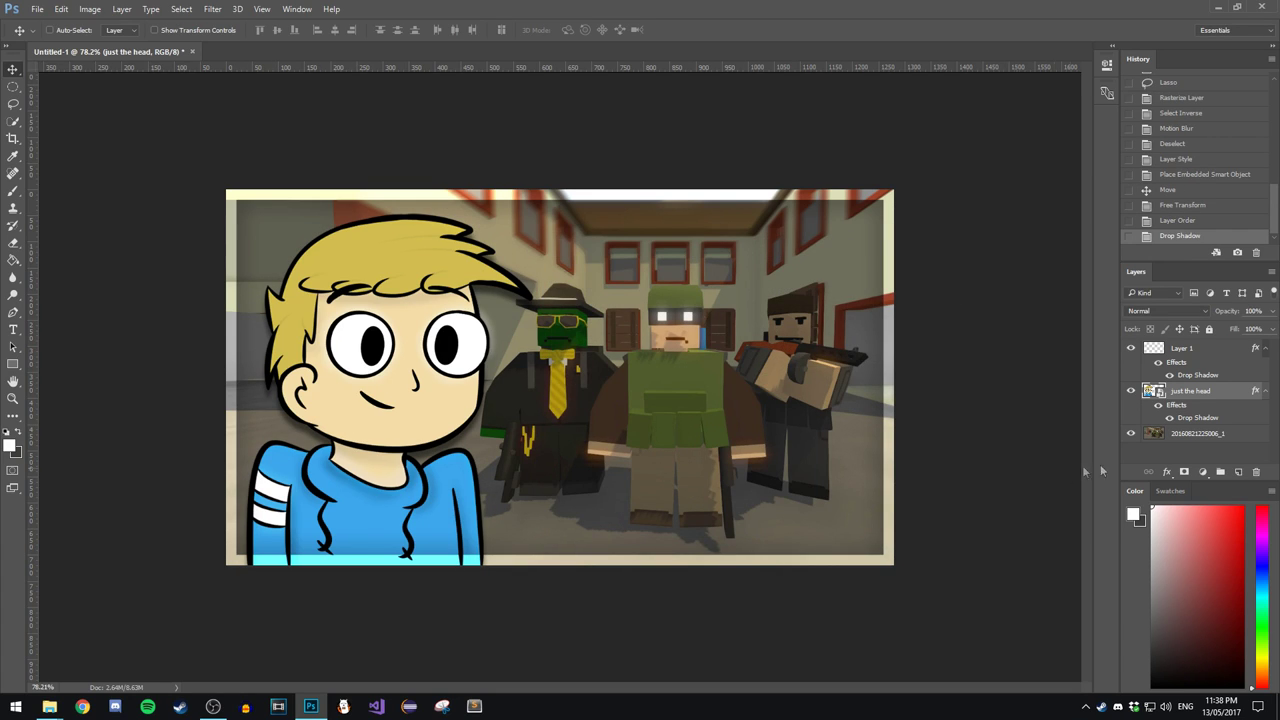
pyautogui.click(1140, 460)
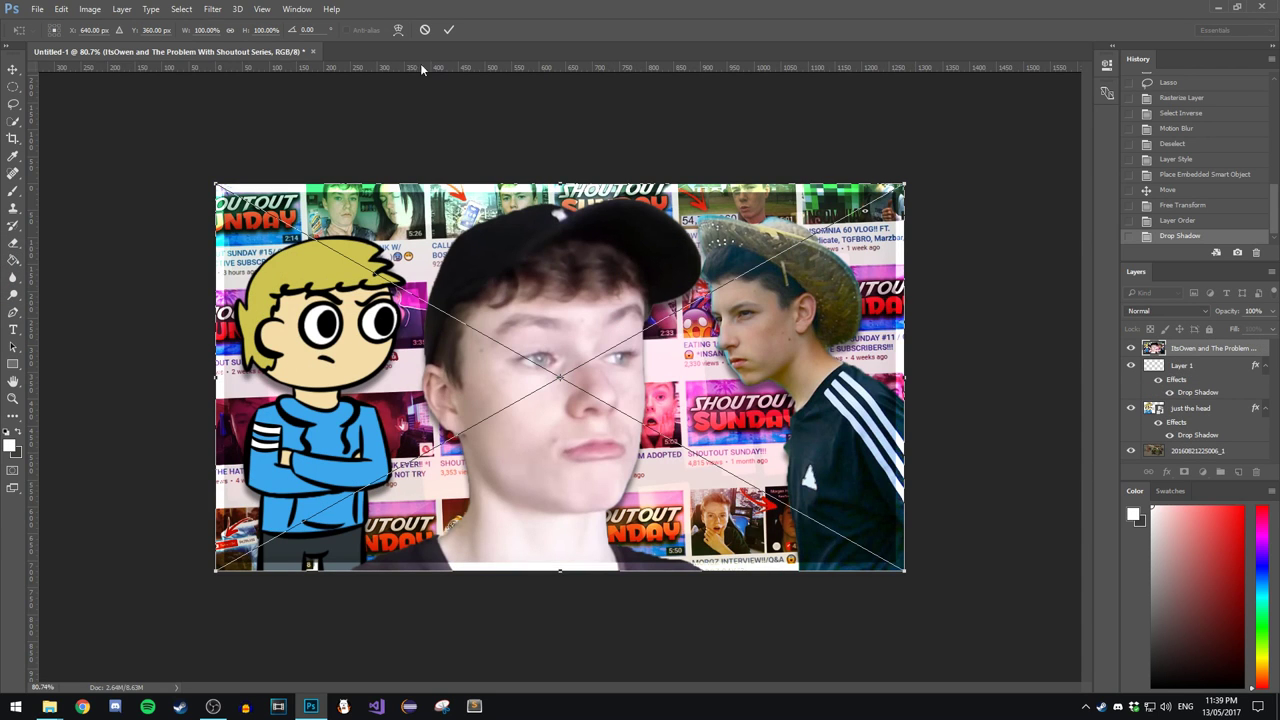
pyautogui.click(449, 30)
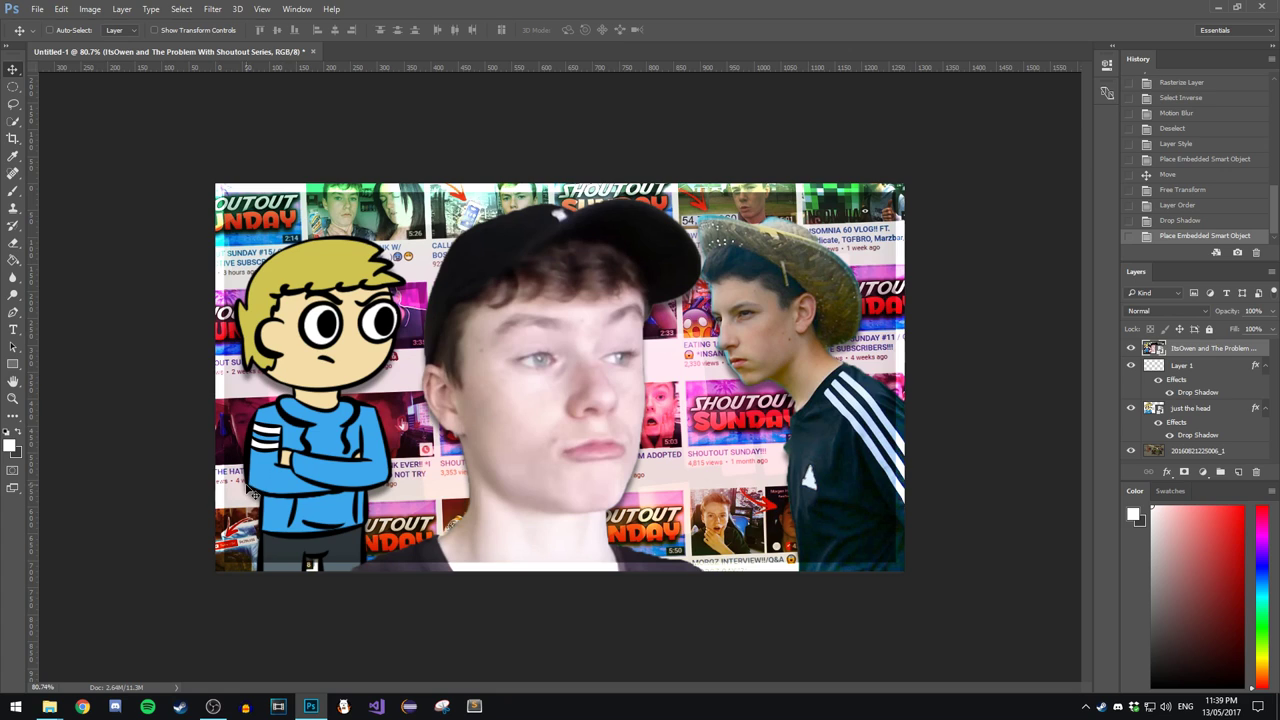
pyautogui.scroll(5, 250, 491)
pyautogui.scroll(1, 335, 355)
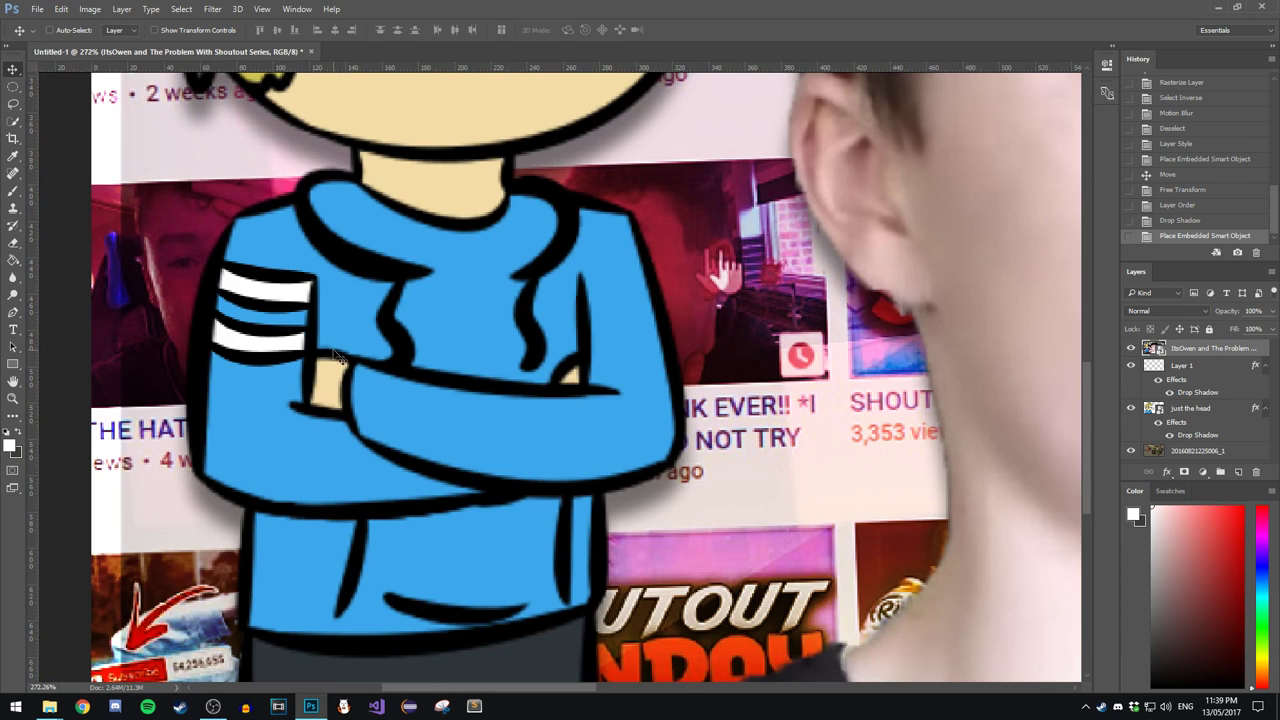
pyautogui.scroll(8, 335, 355)
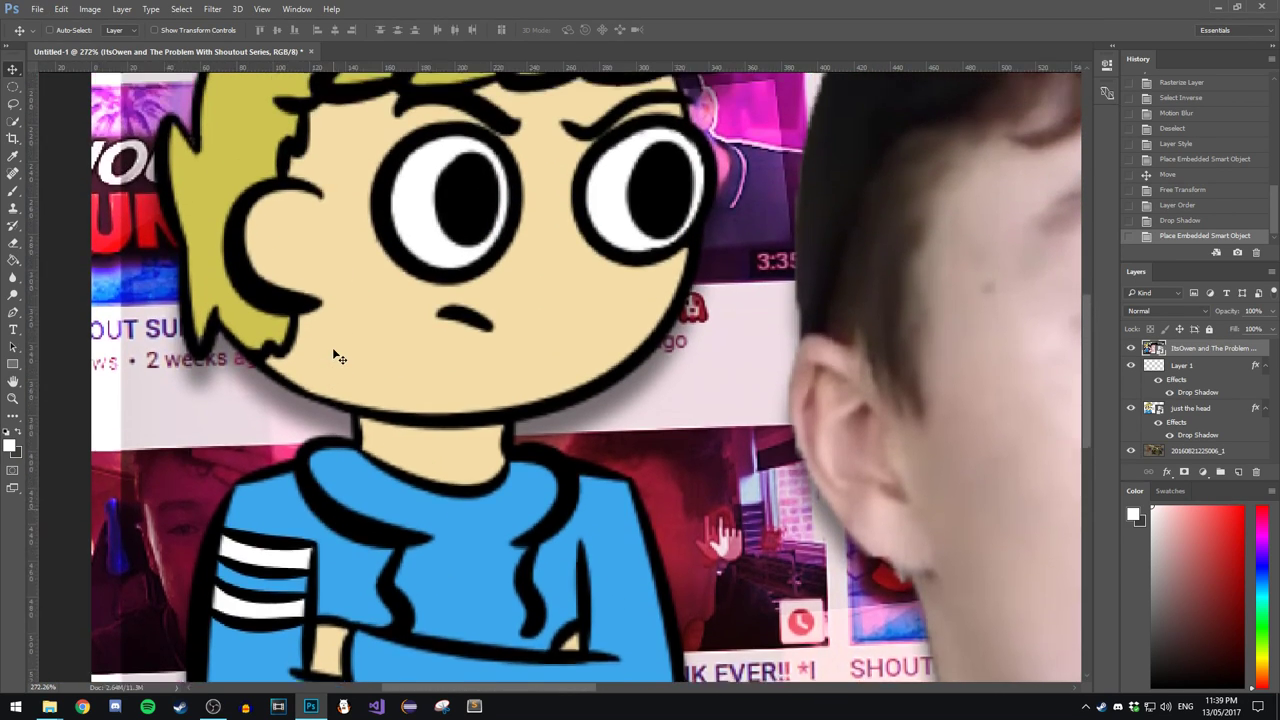
pyautogui.scroll(1, 337, 357)
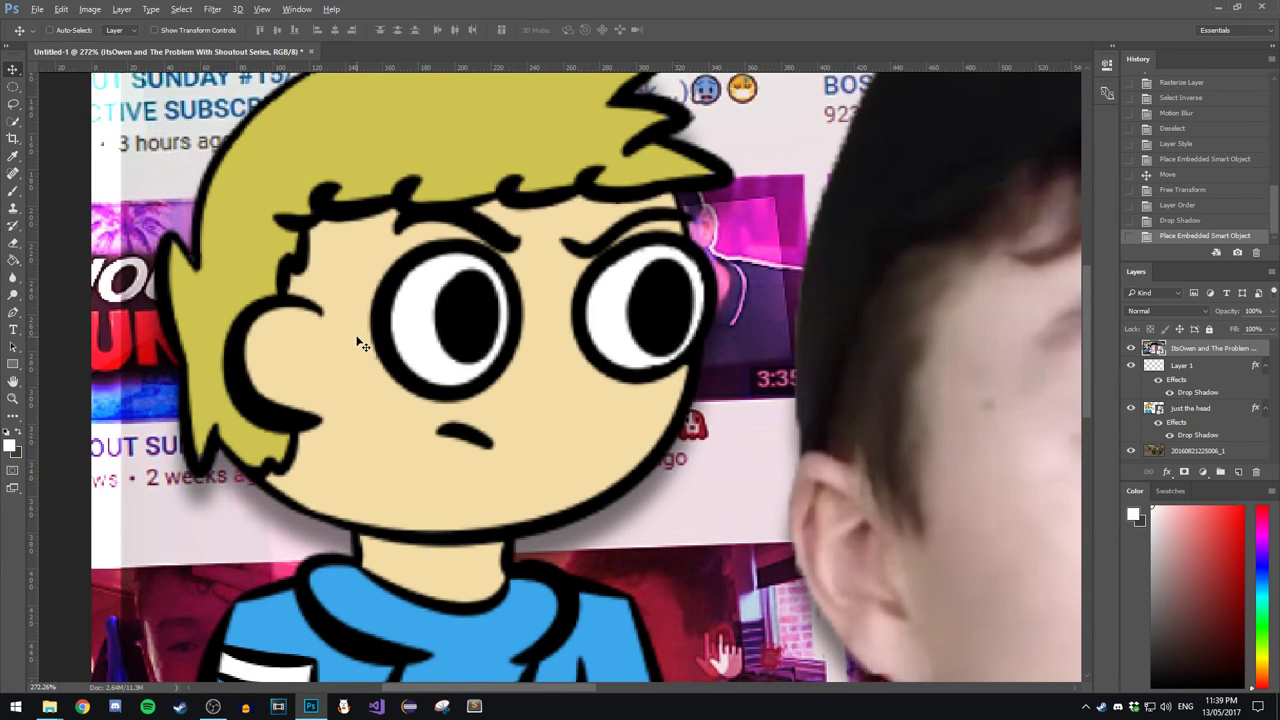
pyautogui.scroll(-8, 362, 344)
pyautogui.press('Delete')
pyautogui.scroll(4, 541, 397)
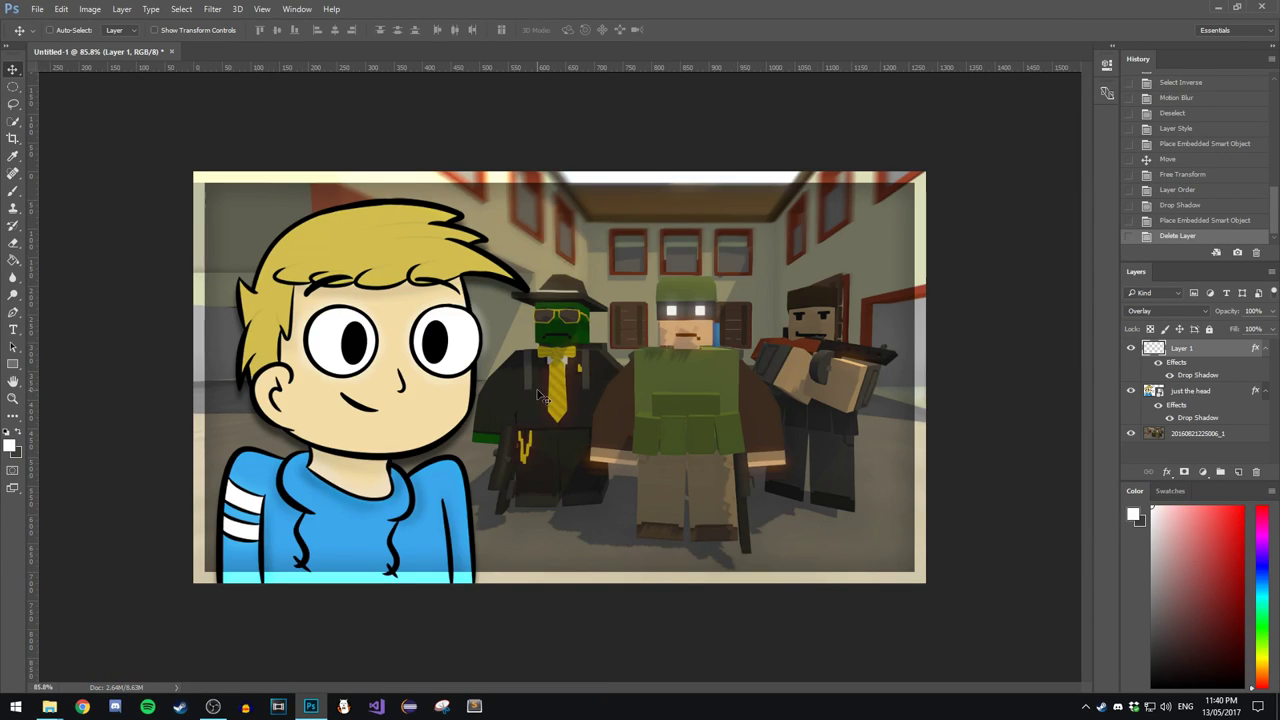
pyautogui.scroll(-10, 538, 398)
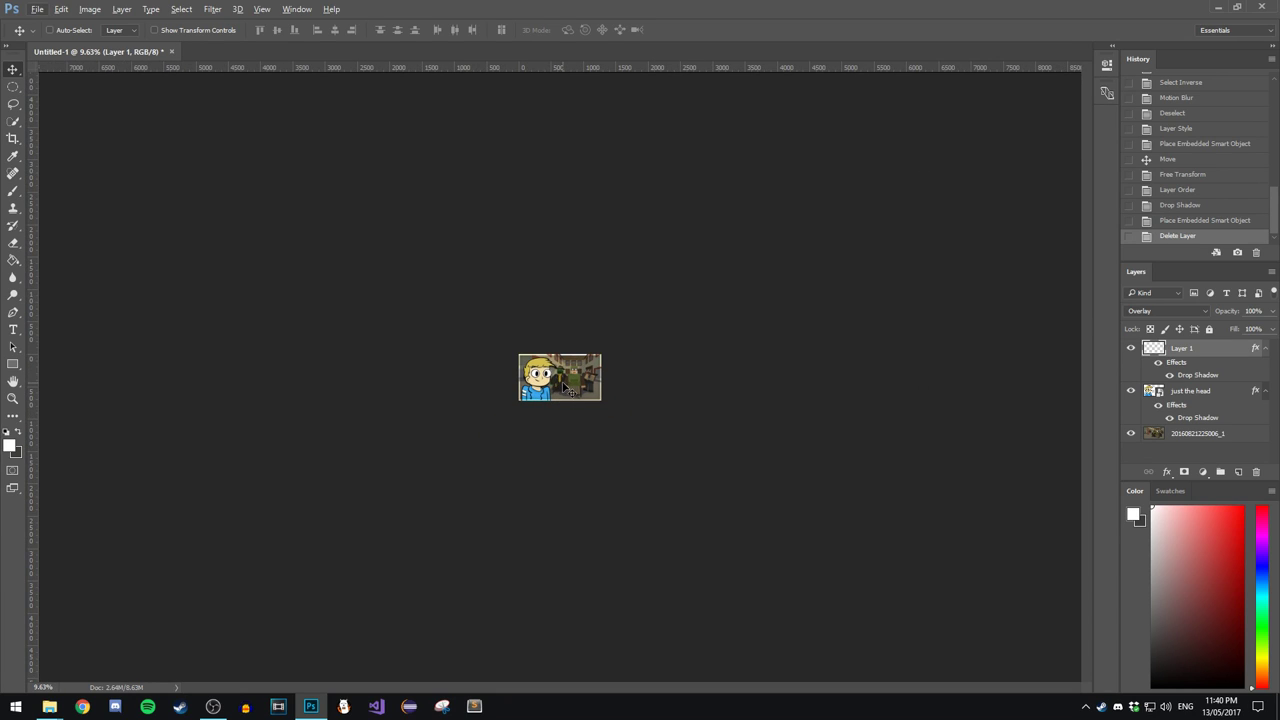
pyautogui.scroll(10, 557, 381)
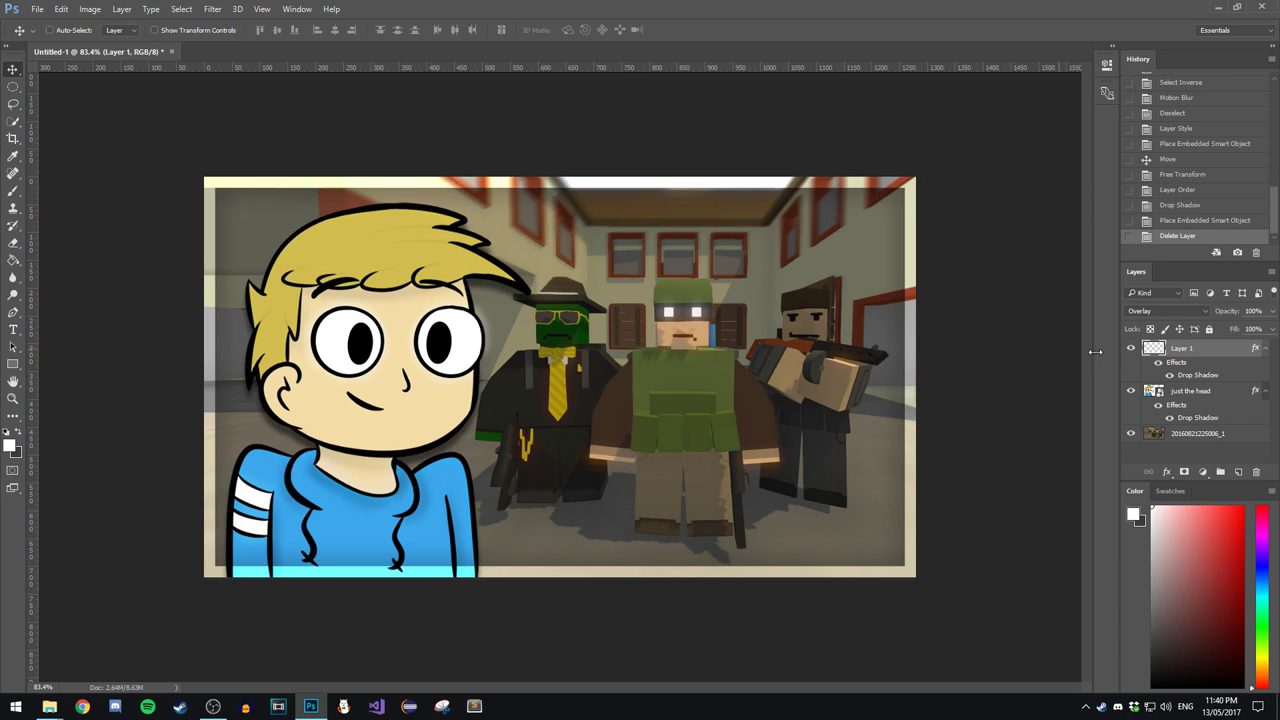
# Apply Filter > Render > Lens Flare to the game screenshot layer, glowing at the top
pyautogui.click(1200, 434)
pyautogui.click(212, 9)
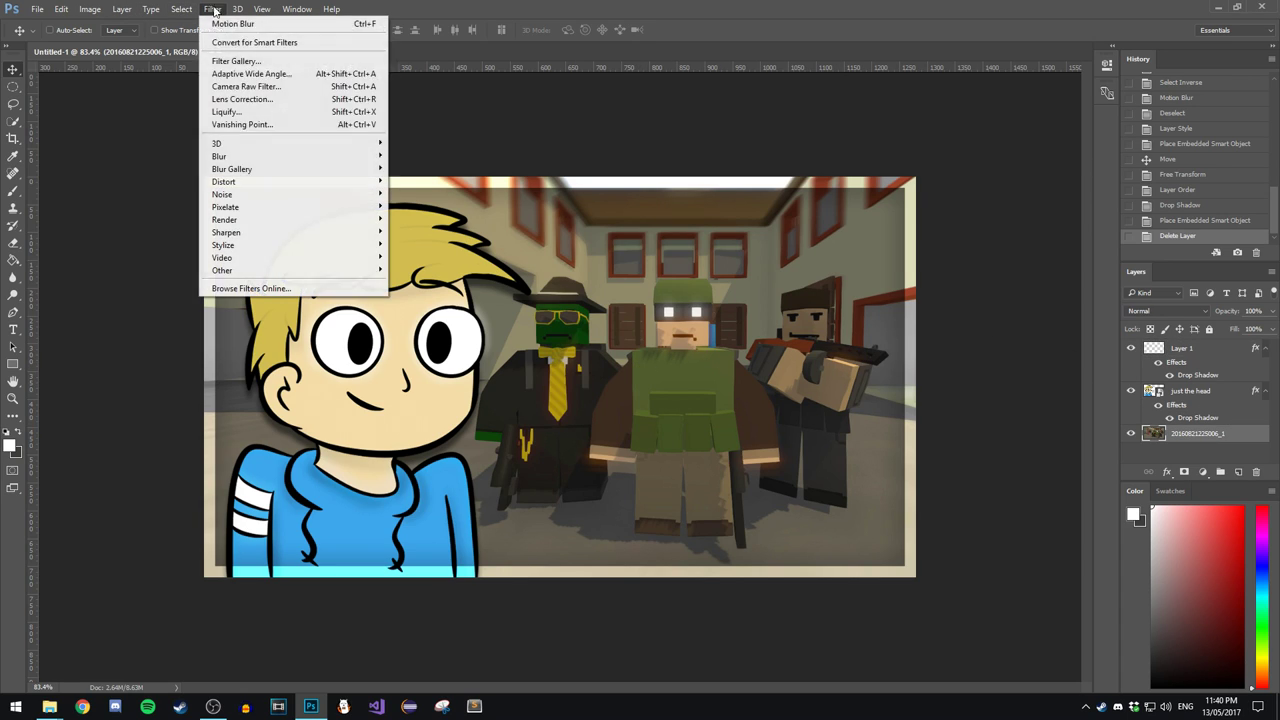
pyautogui.moveTo(250, 220)
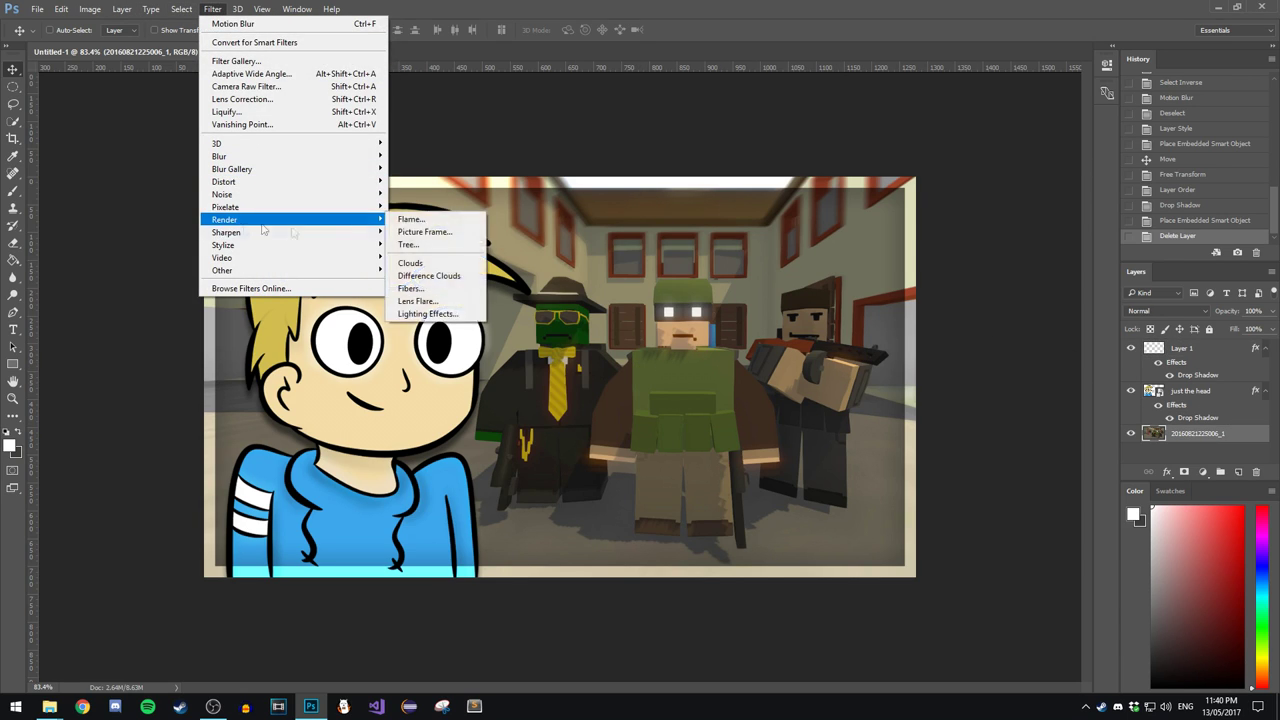
pyautogui.click(428, 301)
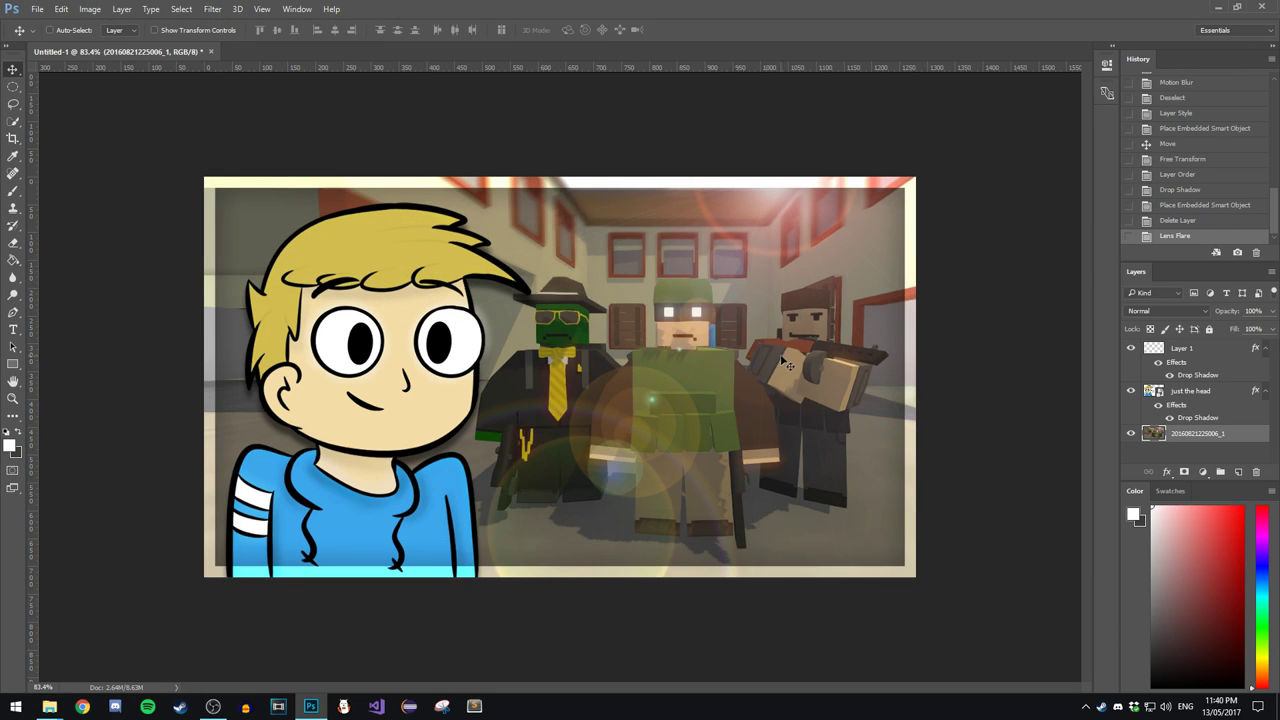
pyautogui.scroll(-2, 718, 365)
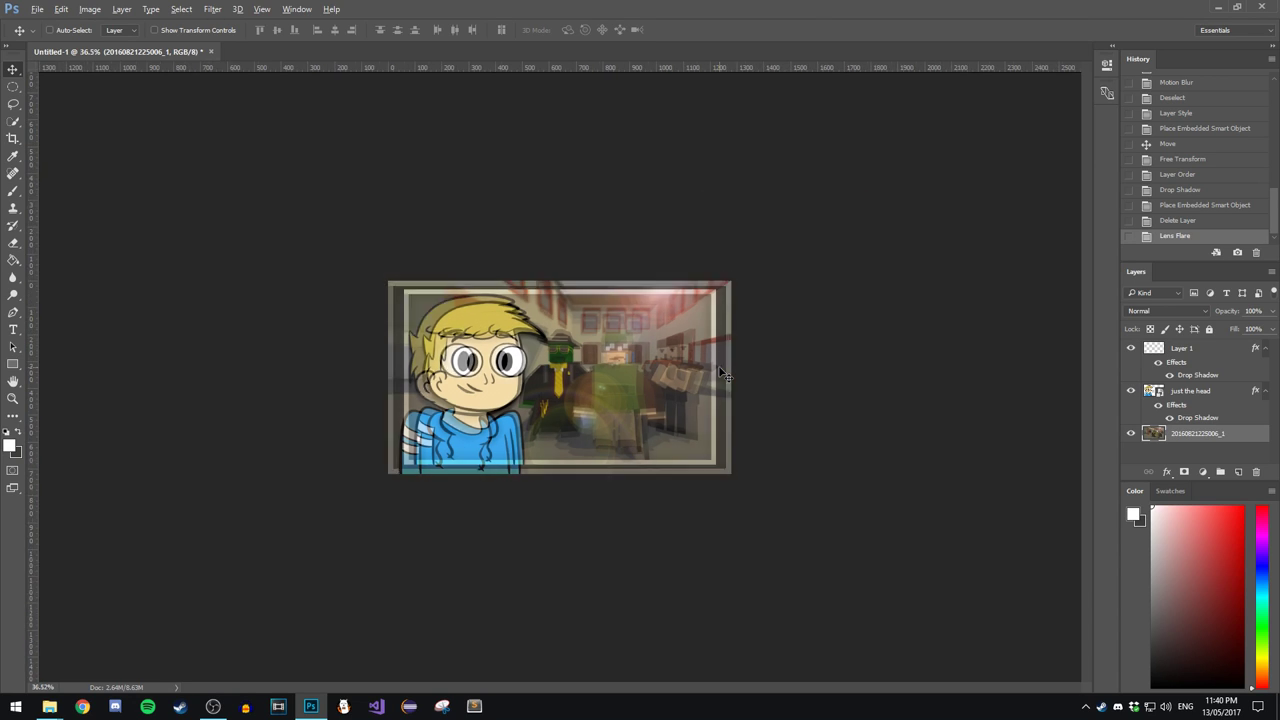
pyautogui.scroll(3, 612, 313)
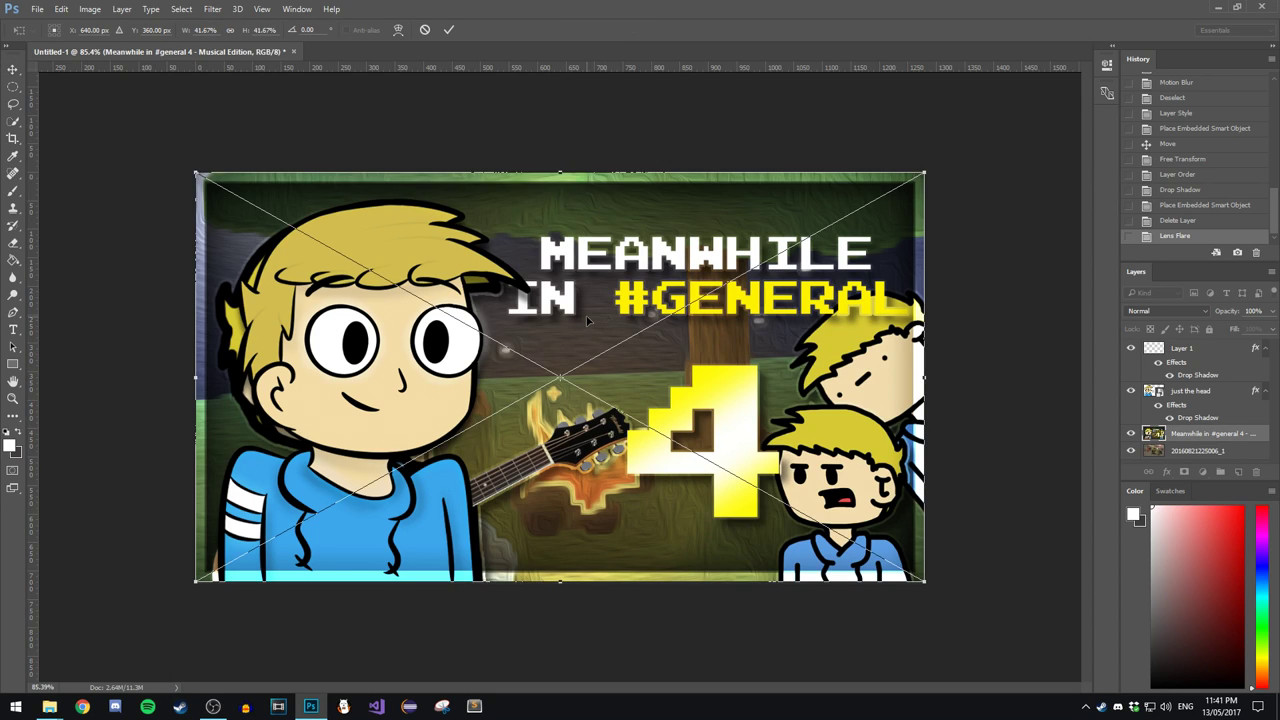
# Commit the placed 'Meanwhile in #general 4' image, move its layer to the top, then delete it
pyautogui.press('Return')
pyautogui.moveTo(1205, 440); pyautogui.dragTo(1197, 345)
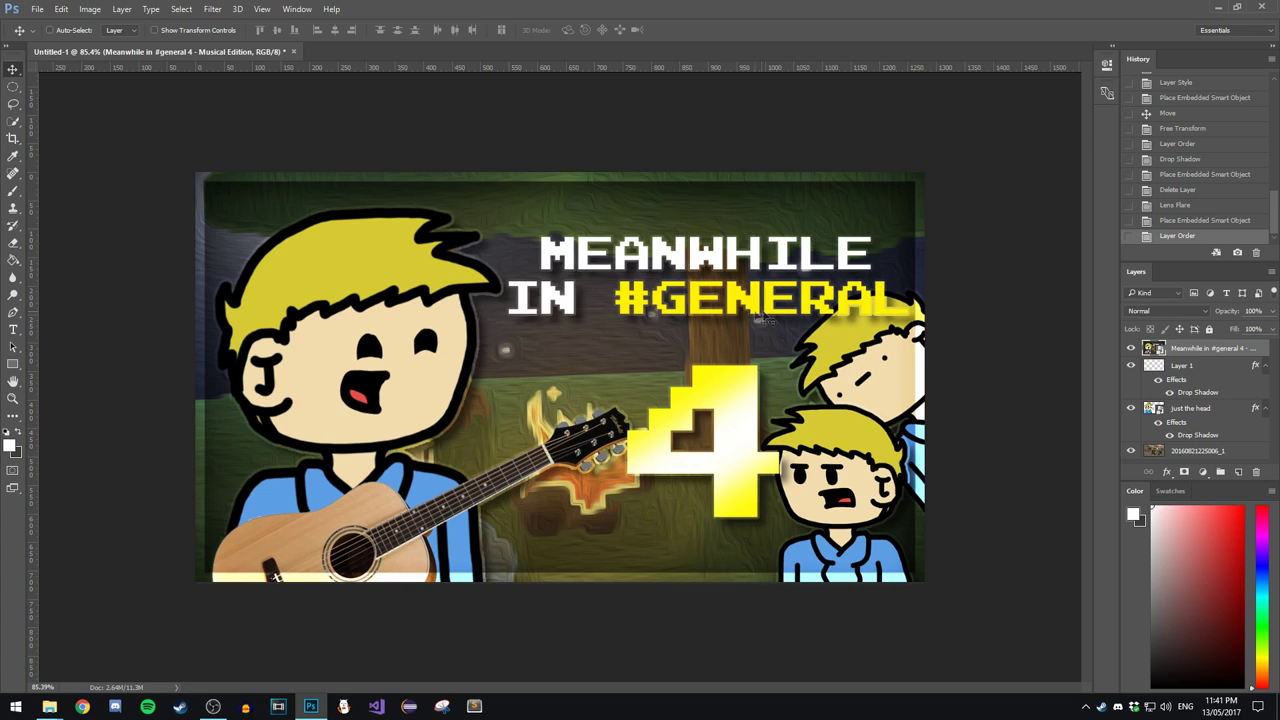
pyautogui.press('Delete')
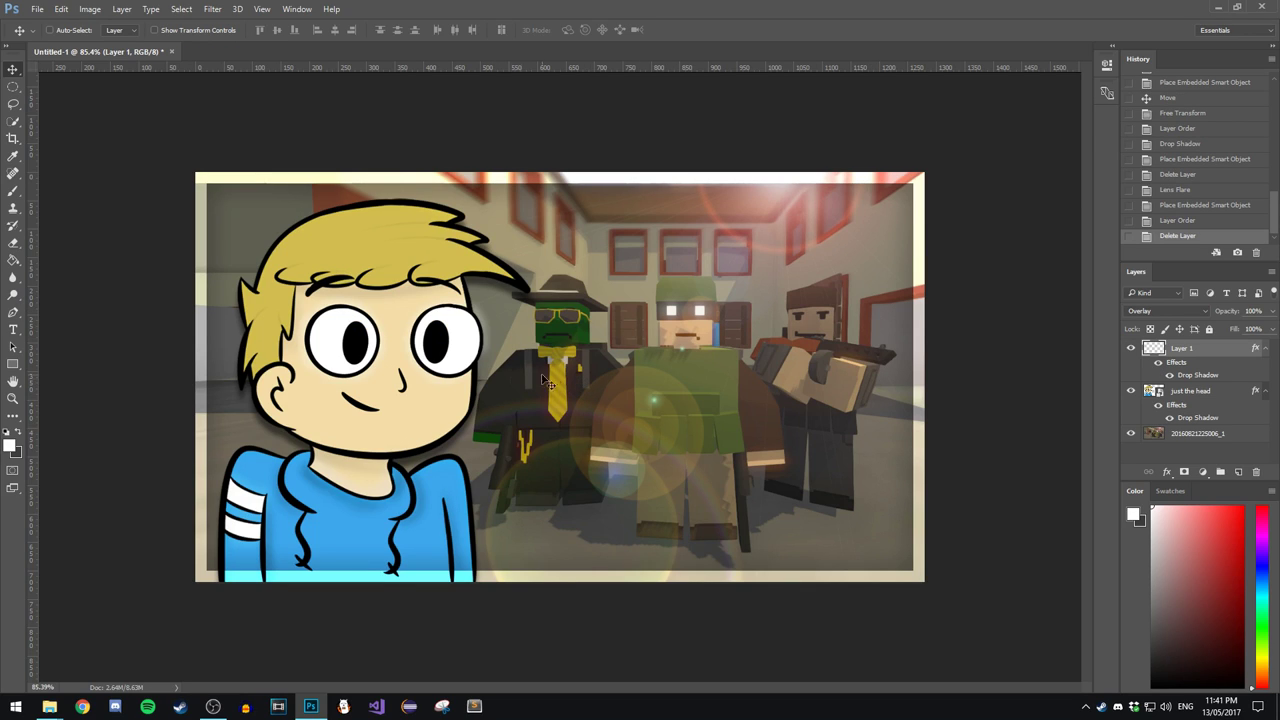